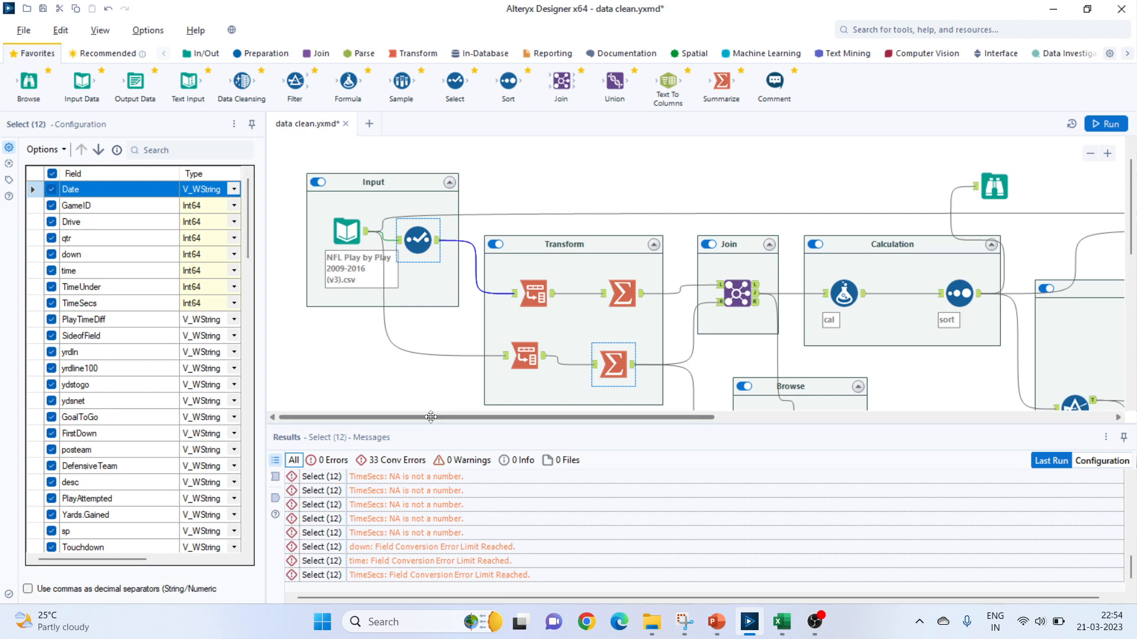
Switch to PowerPoint to read the null-handling rules on the Task slide and return to the Alteryx workflow.
scroll(463, 361, down, 1)
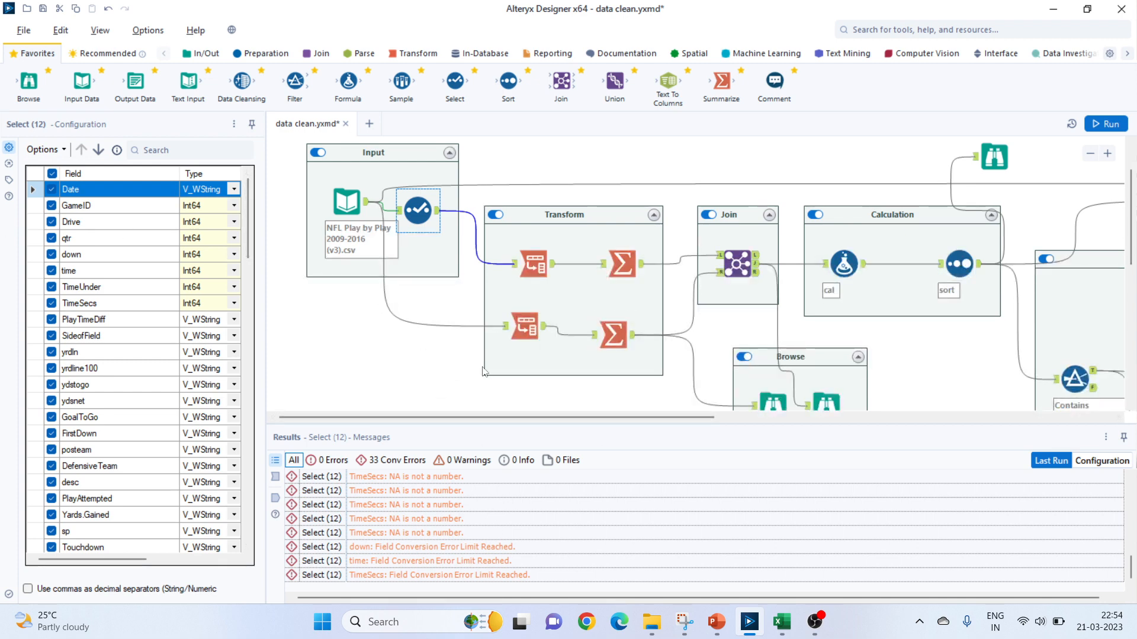
click(722, 631)
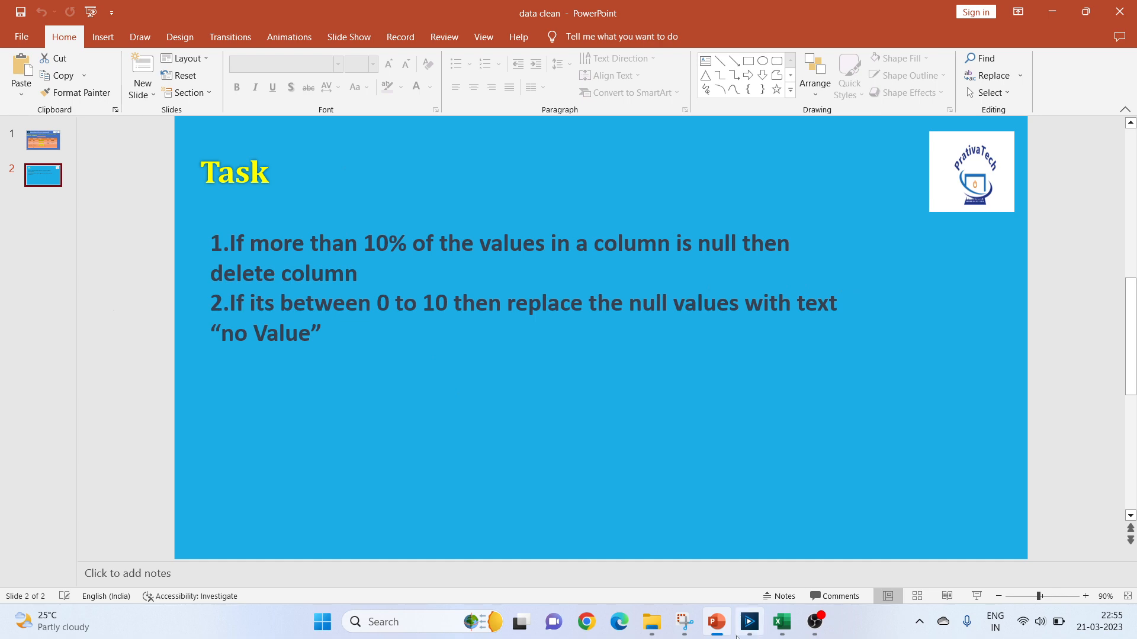
click(716, 633)
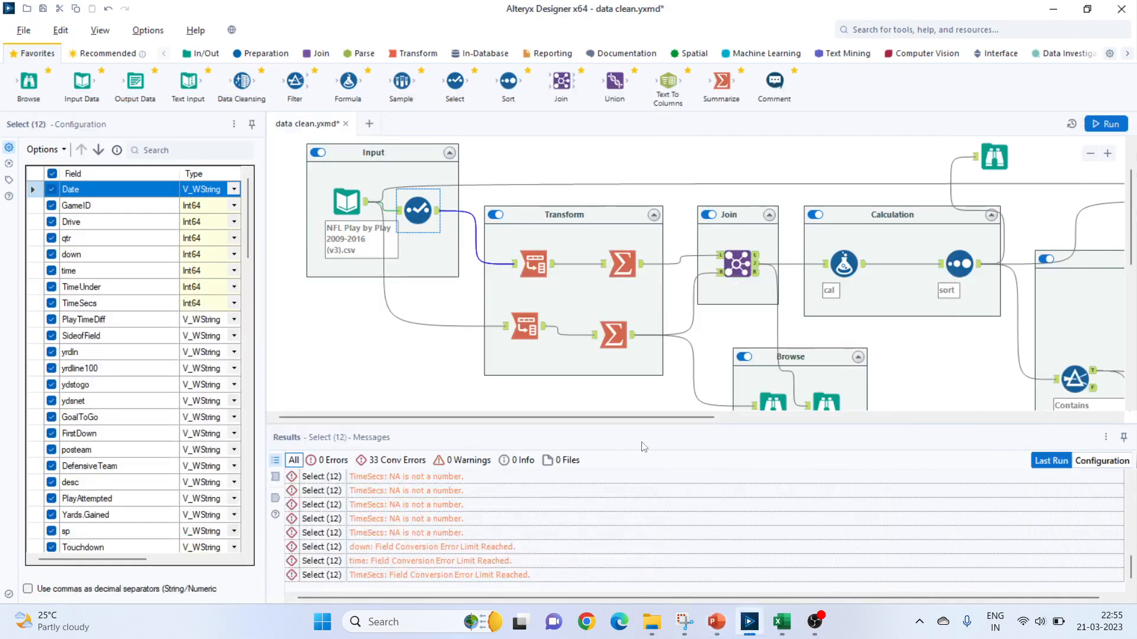
Review both Transpose and Summarize branches in the Transform container and the Browse output of the lower Summarize tool.
click(531, 263)
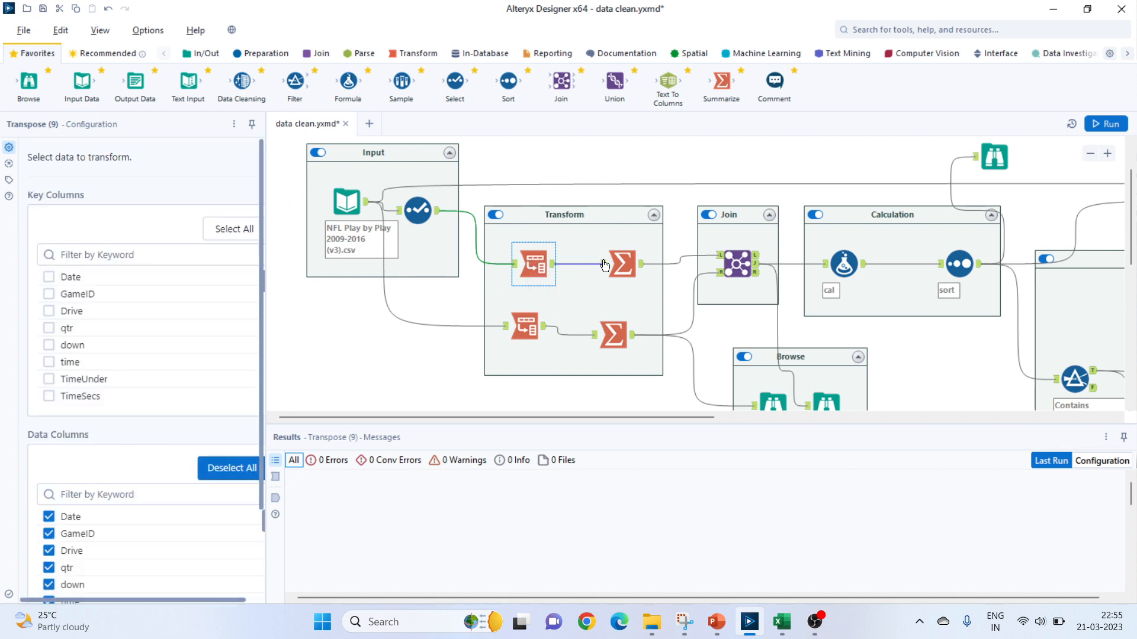
click(623, 263)
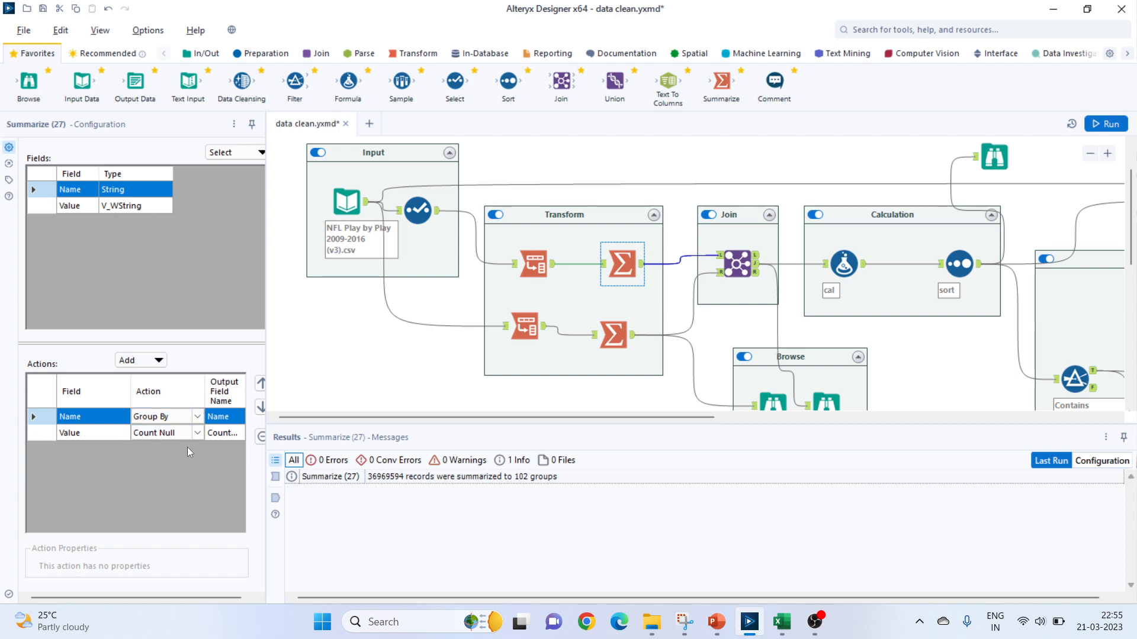
click(522, 327)
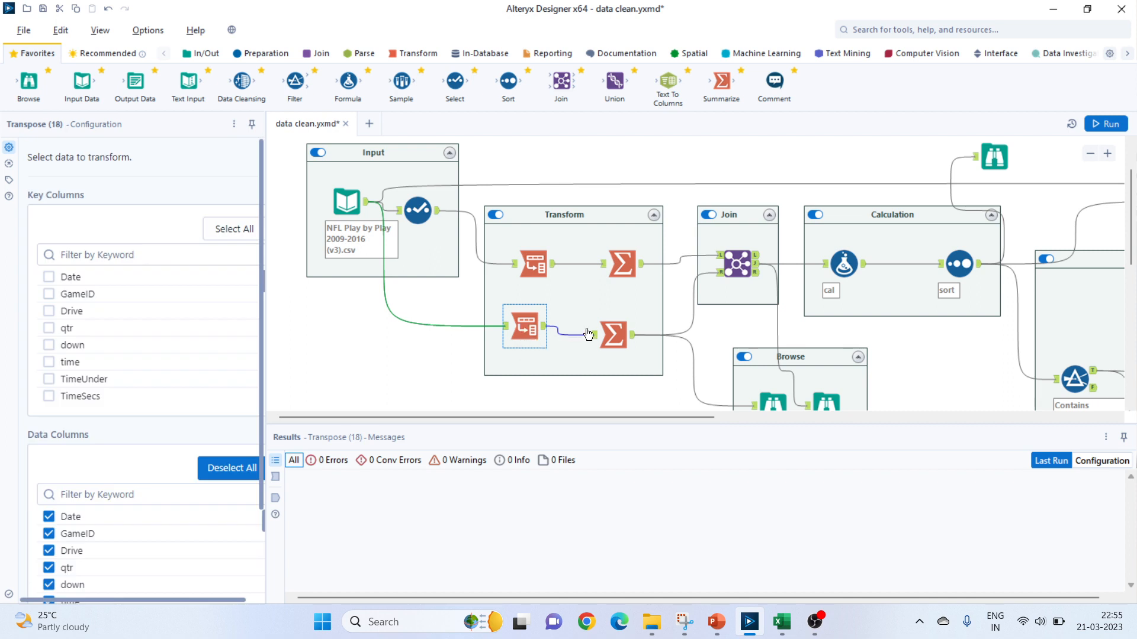
click(611, 333)
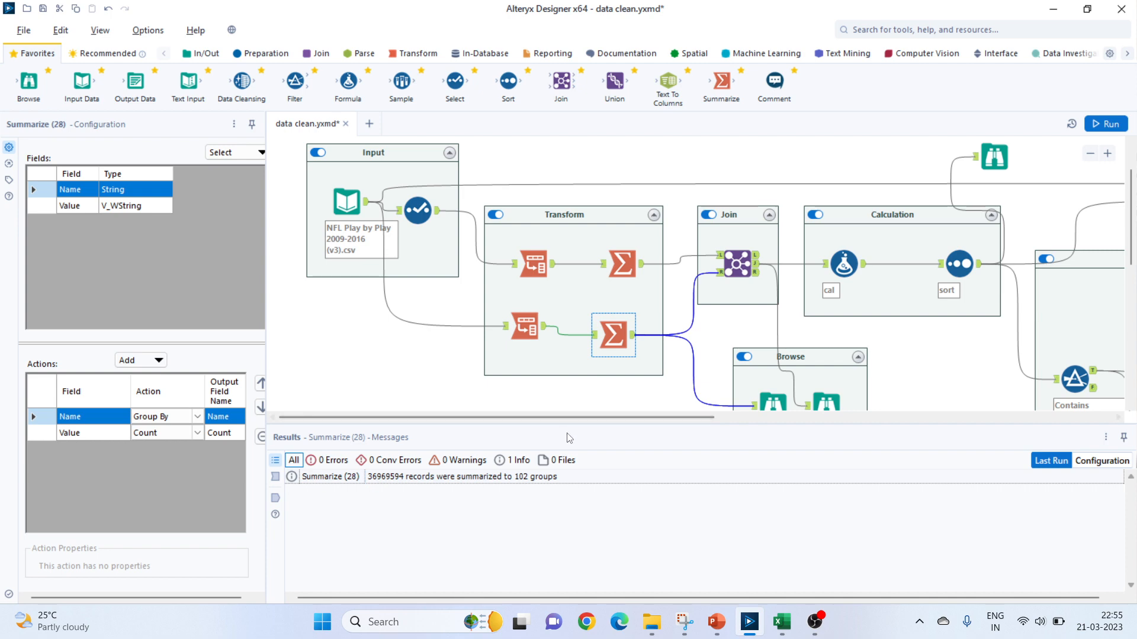
scroll(703, 359, down, 1)
click(781, 350)
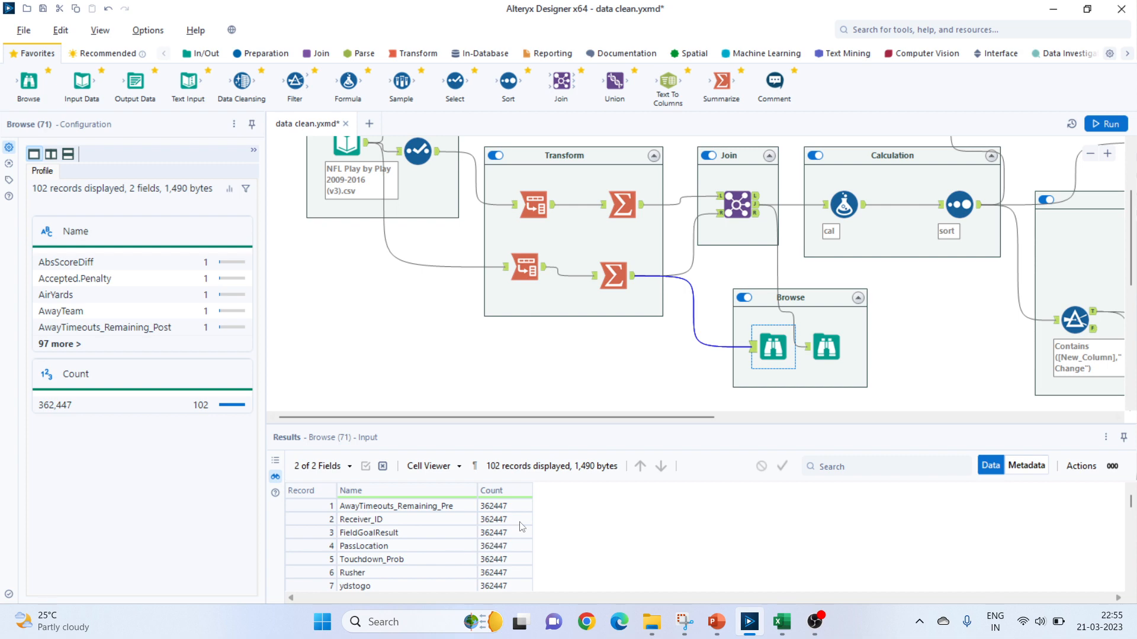
Review the Join tool's configuration and inspect its joined records in the connected Browse tool.
scroll(784, 302, up, 3)
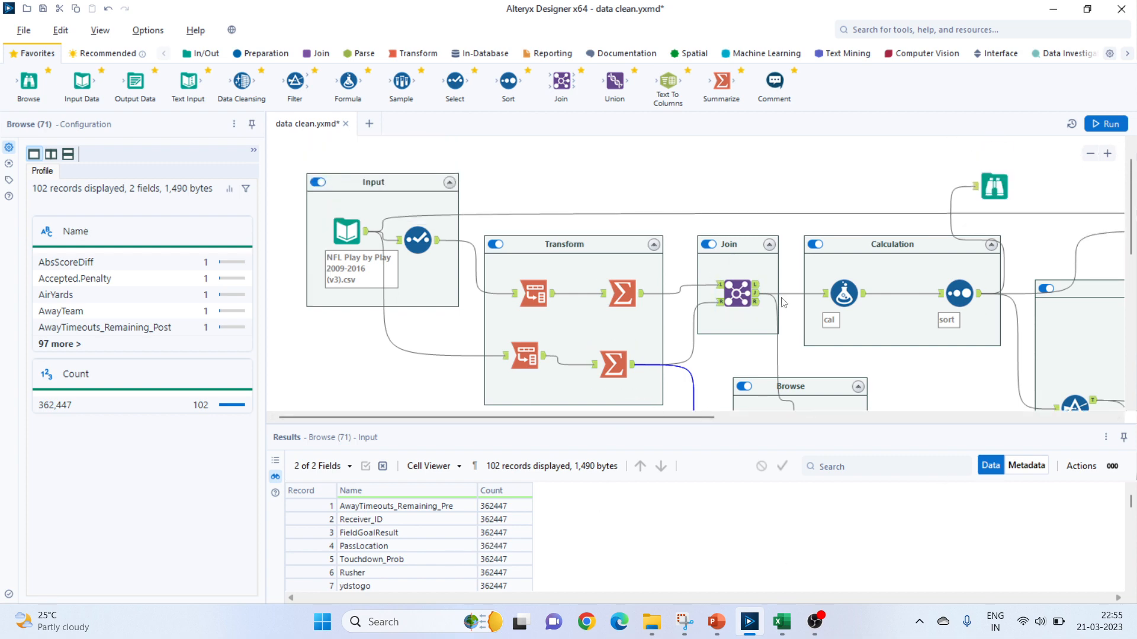
click(737, 291)
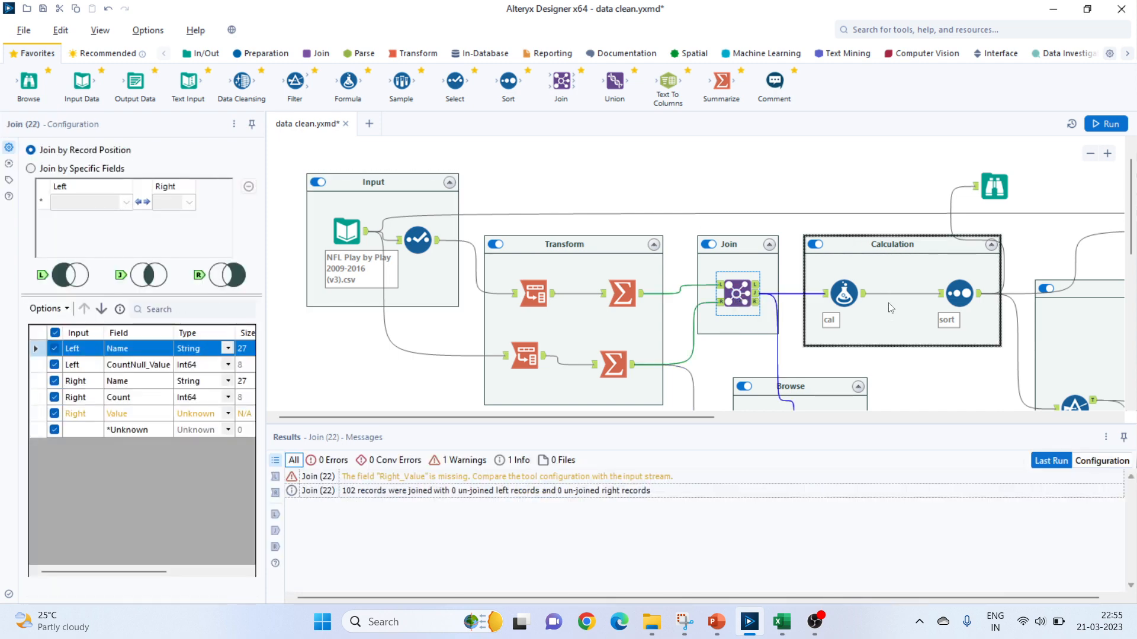
scroll(847, 355, down, 2)
click(827, 348)
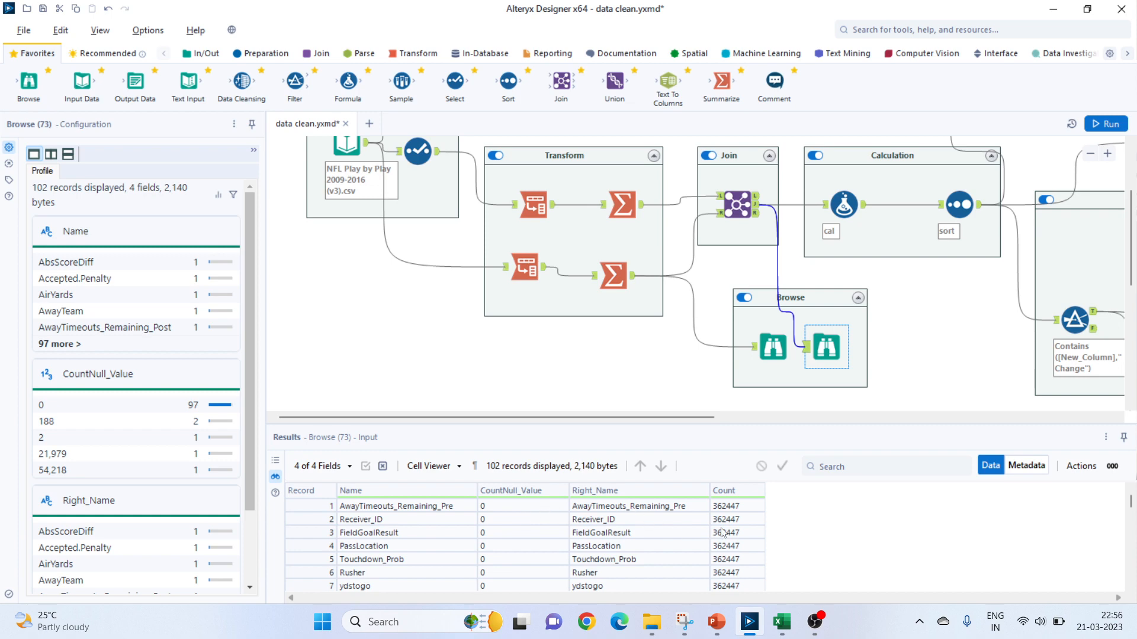
scroll(723, 533, down, 2)
scroll(752, 259, up, 1)
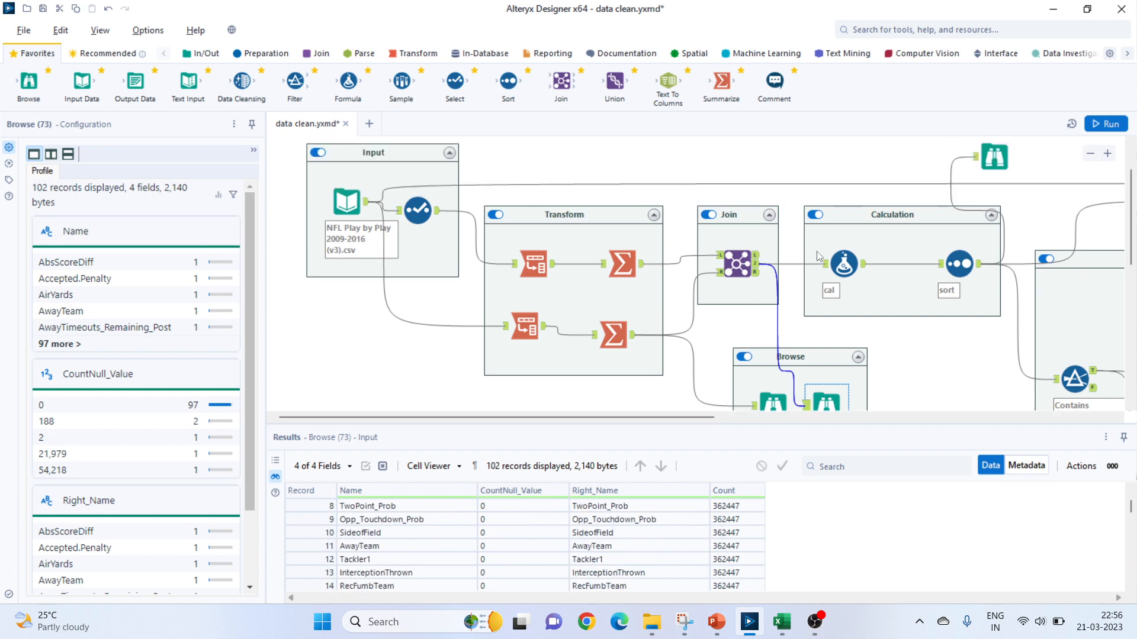
Review the Formula tool's percentage of null expression and expand New_Column to examine its Delete_ and Change_ conditions.
click(846, 266)
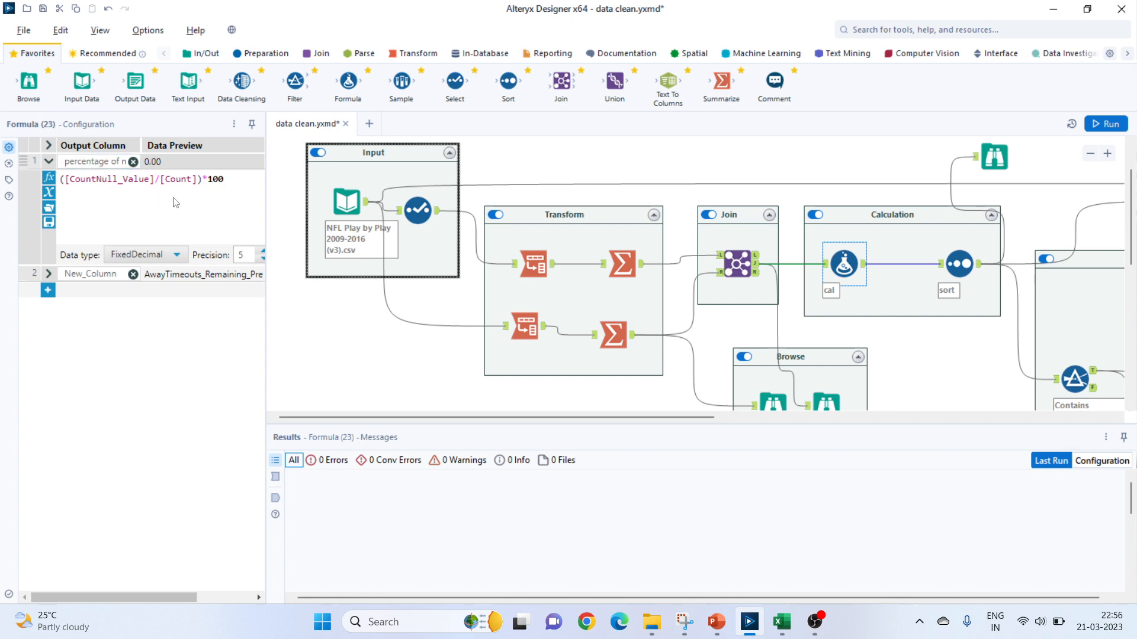
click(48, 273)
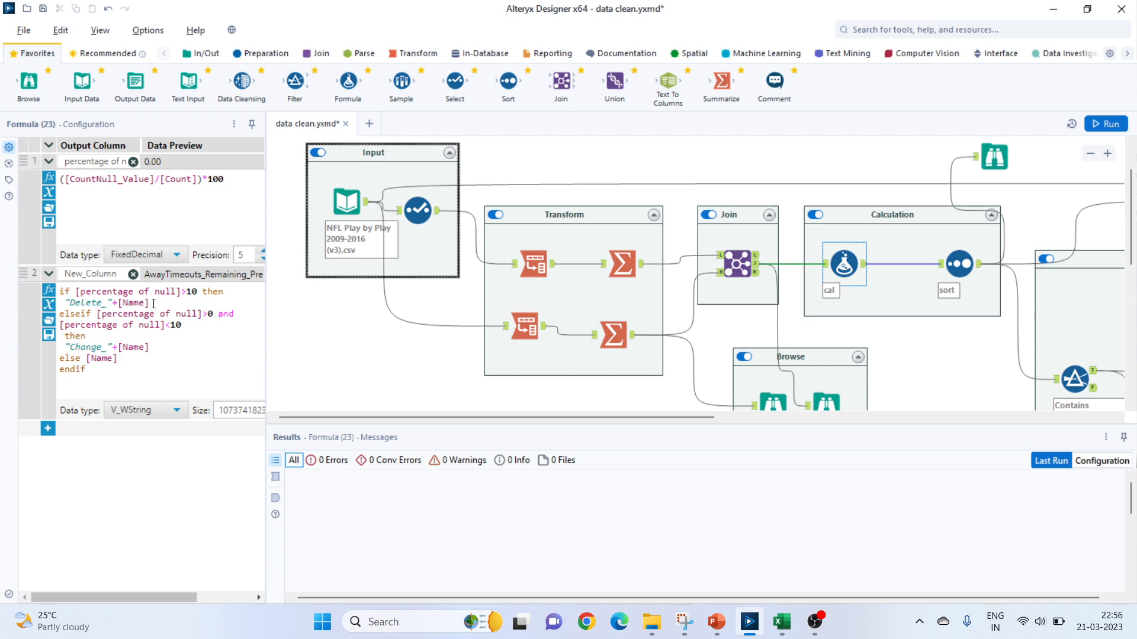
drag(154, 303, 117, 303)
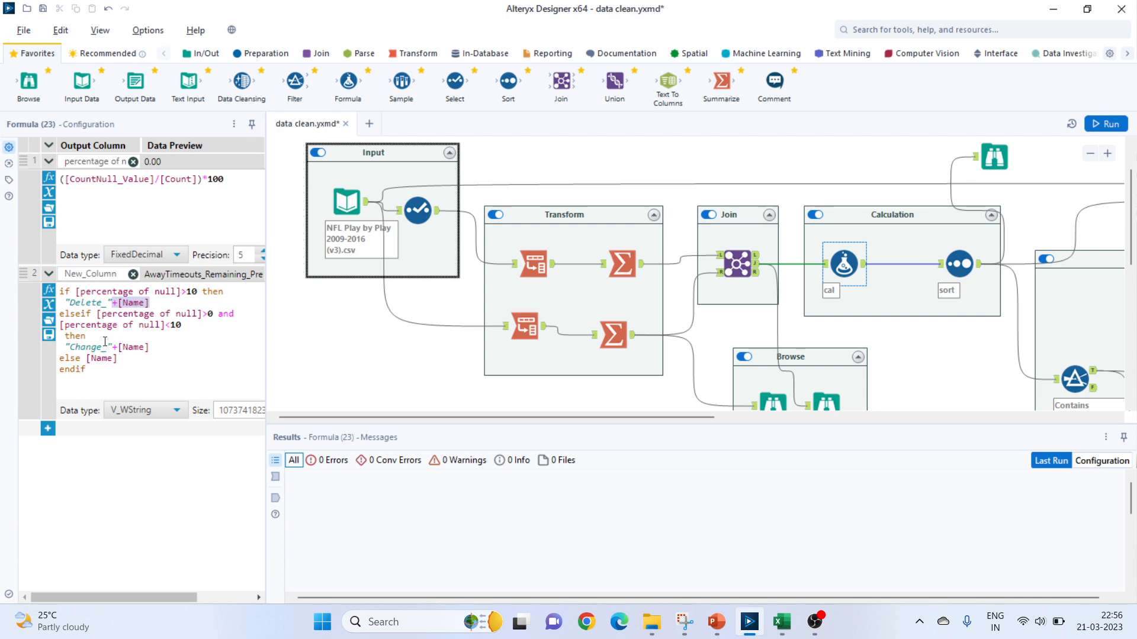
drag(112, 348, 77, 359)
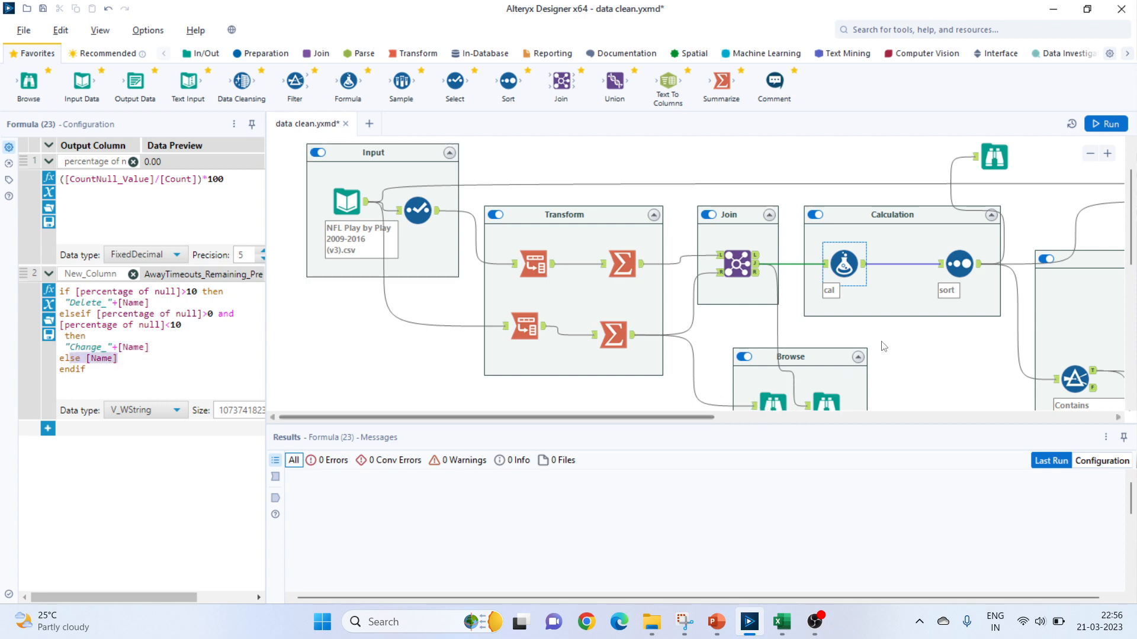
Review the Sort tool's settings and examine the sorted null percentages and New_Column values in its Browse tool.
click(957, 270)
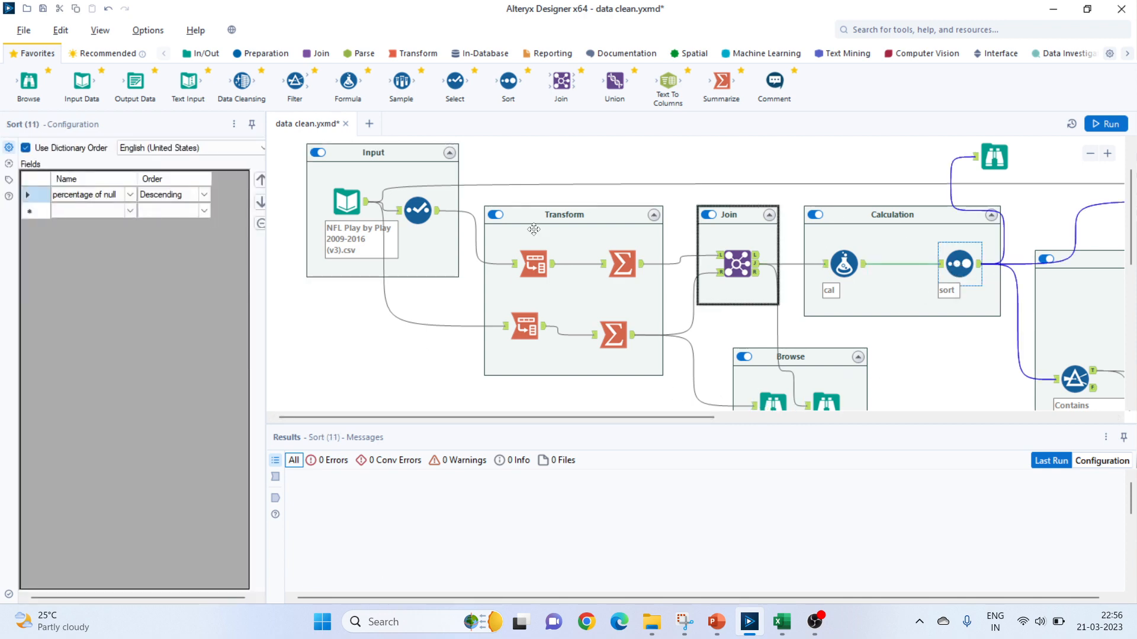
click(994, 163)
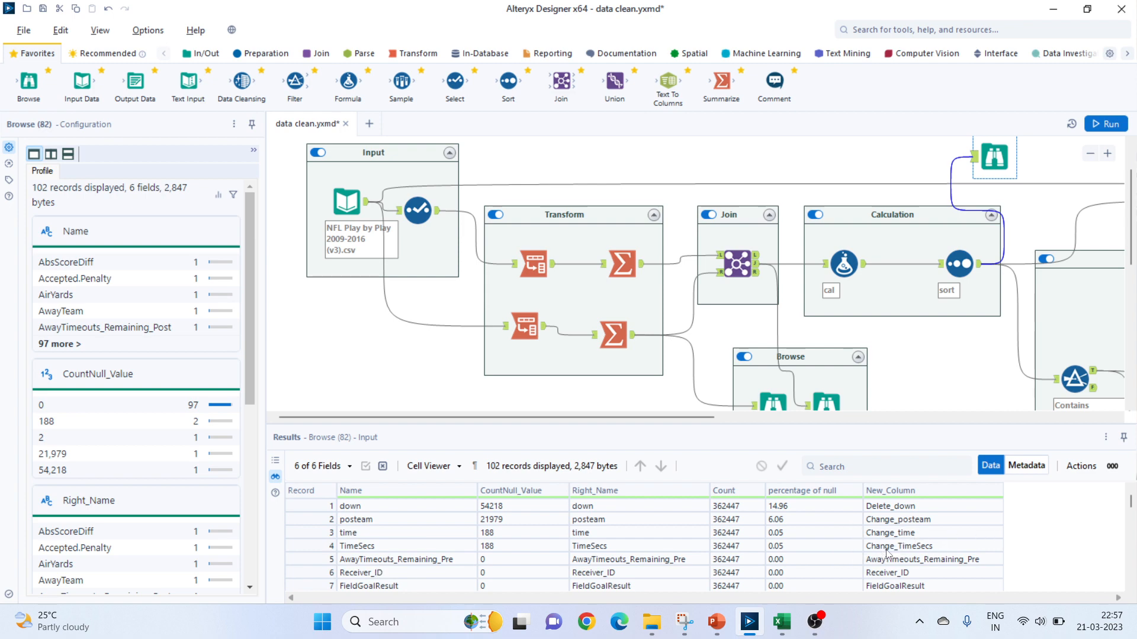
scroll(885, 567, down, 3)
scroll(886, 569, up, 3)
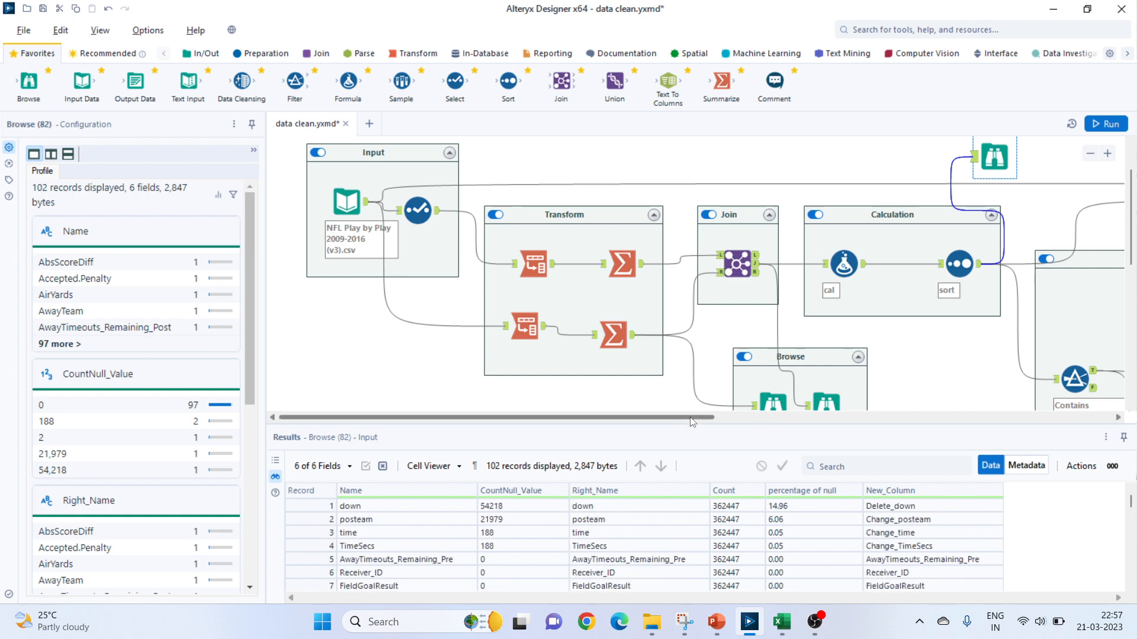
Inspect the Dynamic Rename tool's rename mode and field name columns in the Remove Column container.
scroll(724, 421, right, 2)
scroll(724, 421, right, 10)
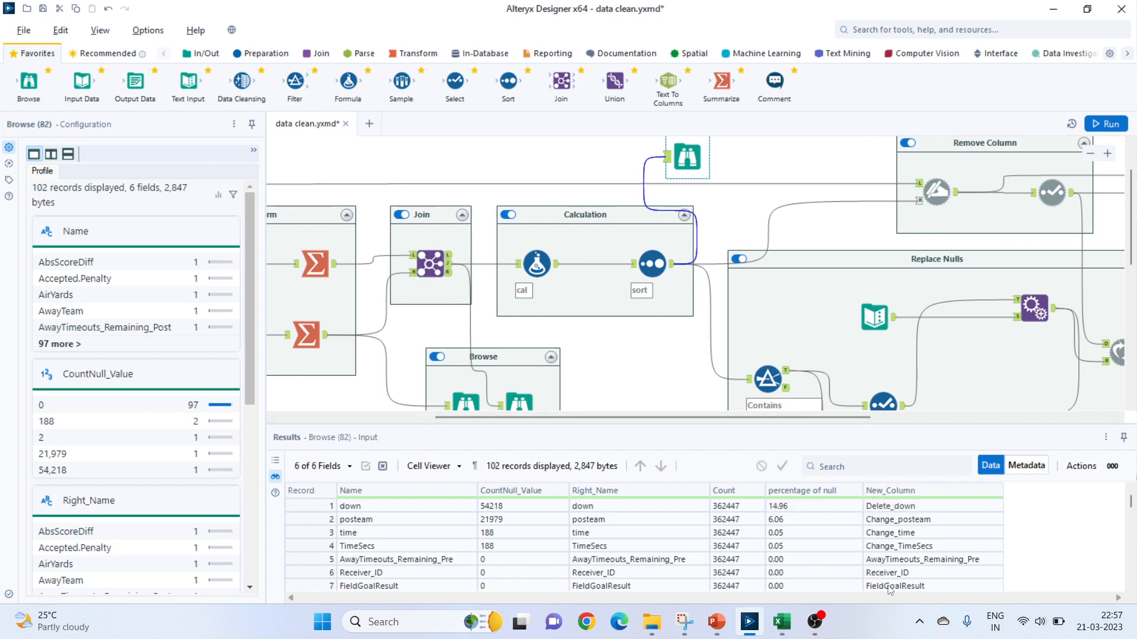
scroll(790, 409, up, 1)
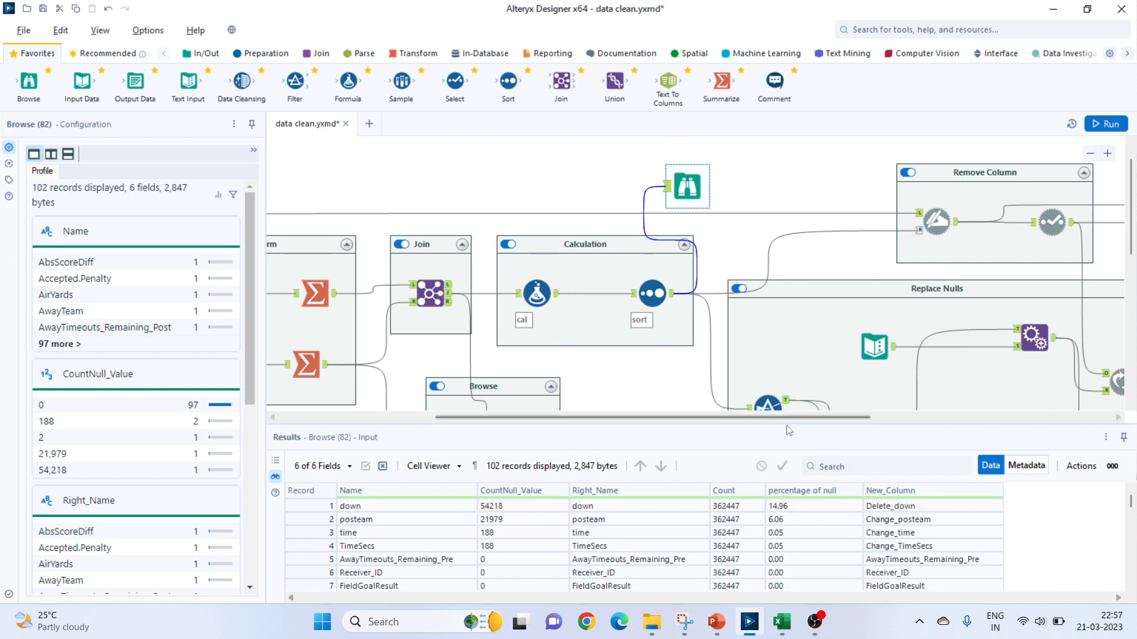
drag(784, 418, 832, 418)
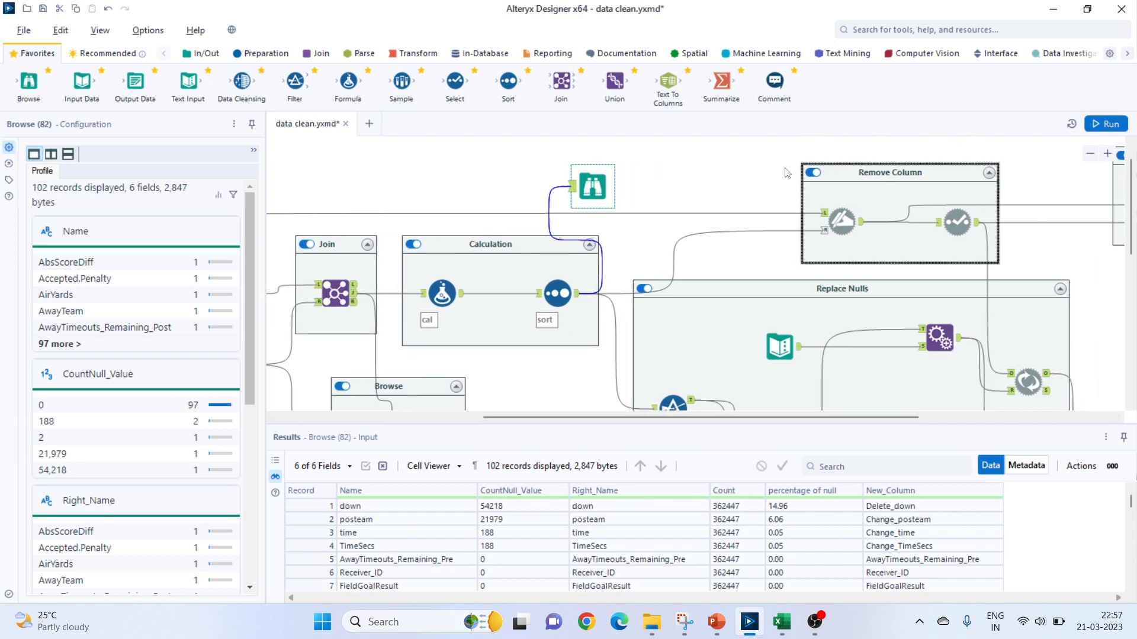
click(844, 227)
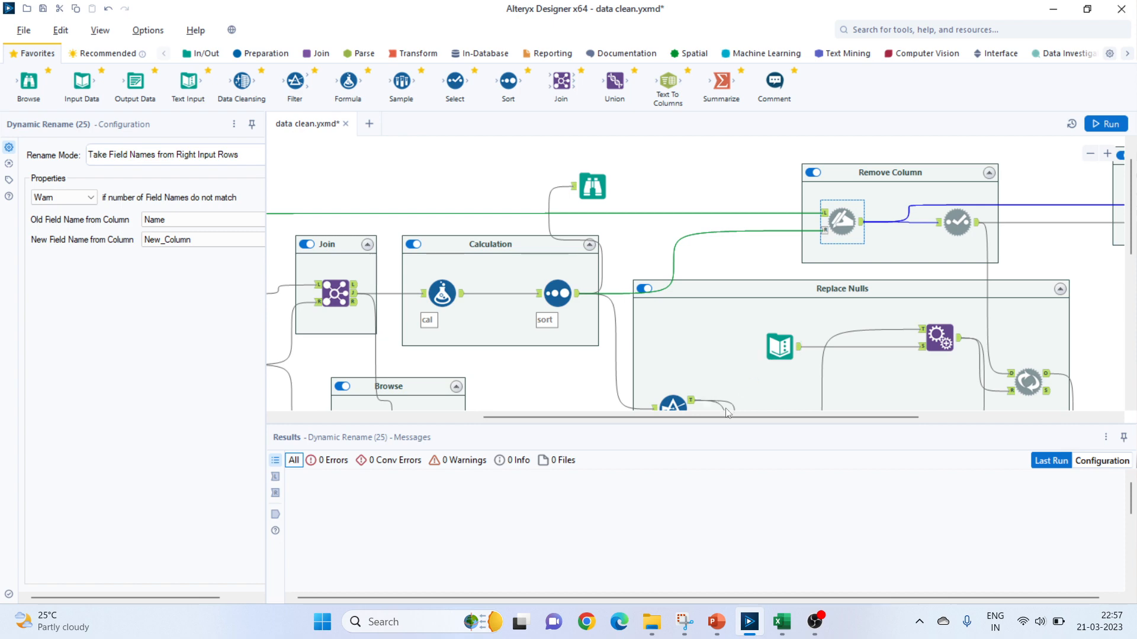
Trace the Dynamic Rename tool's two incoming connections back to the NFL Input Data tool and the Sort tool.
drag(724, 421, 519, 418)
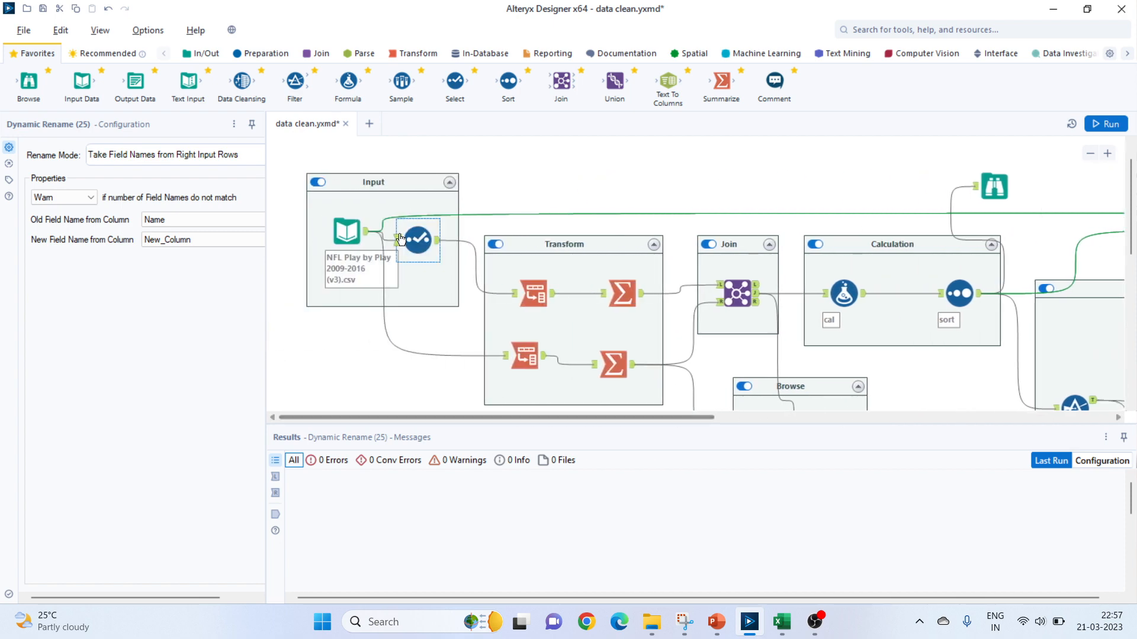
click(355, 235)
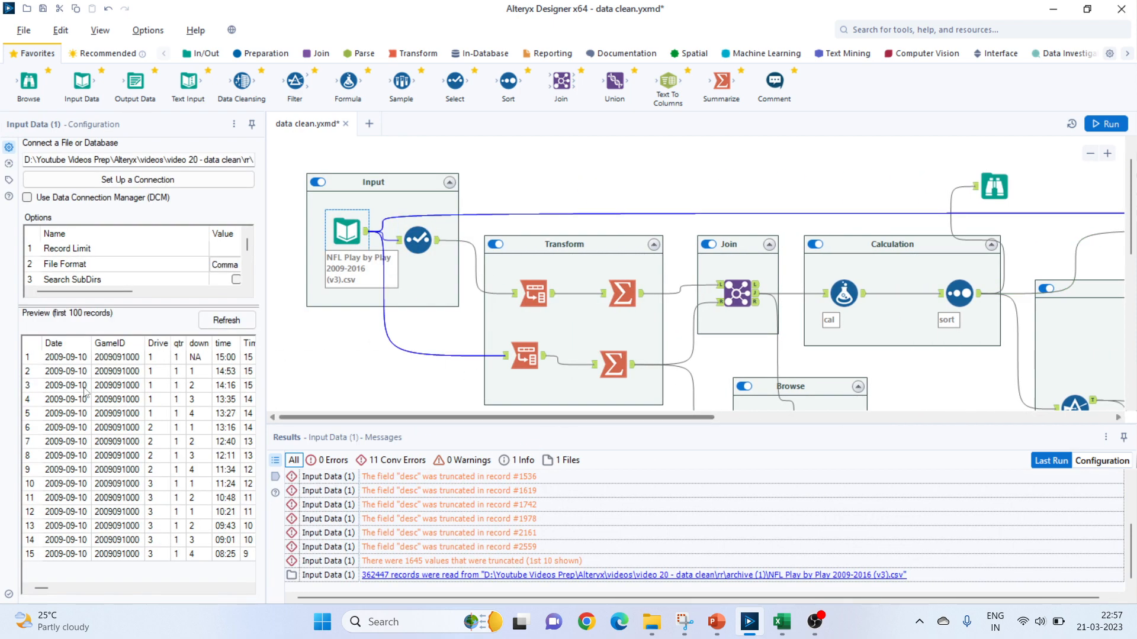
drag(562, 418, 812, 418)
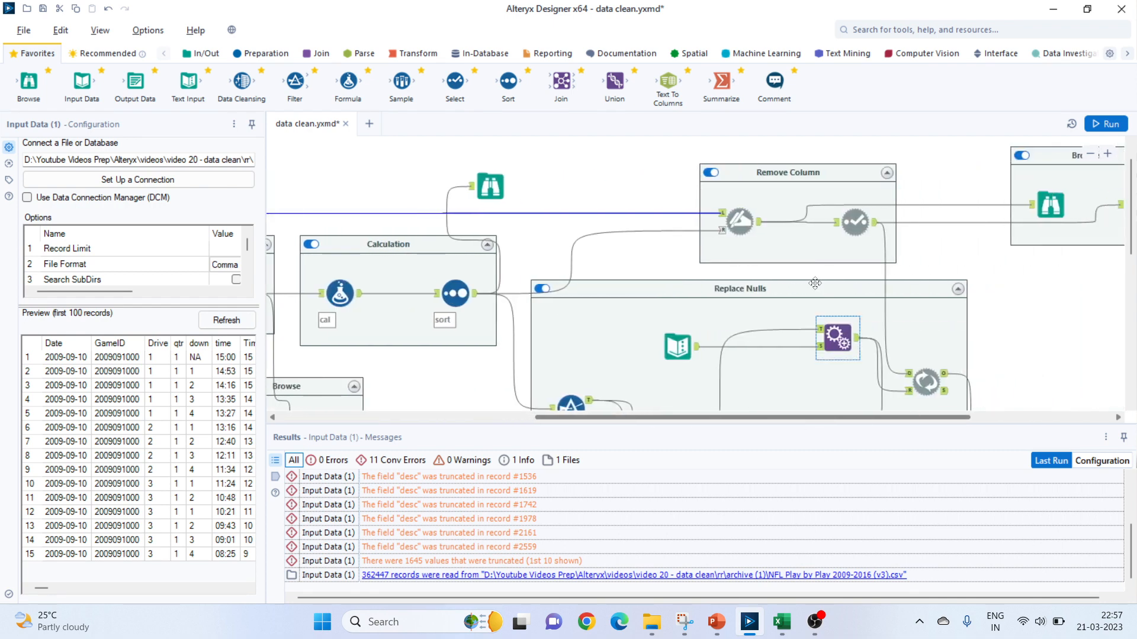
click(757, 229)
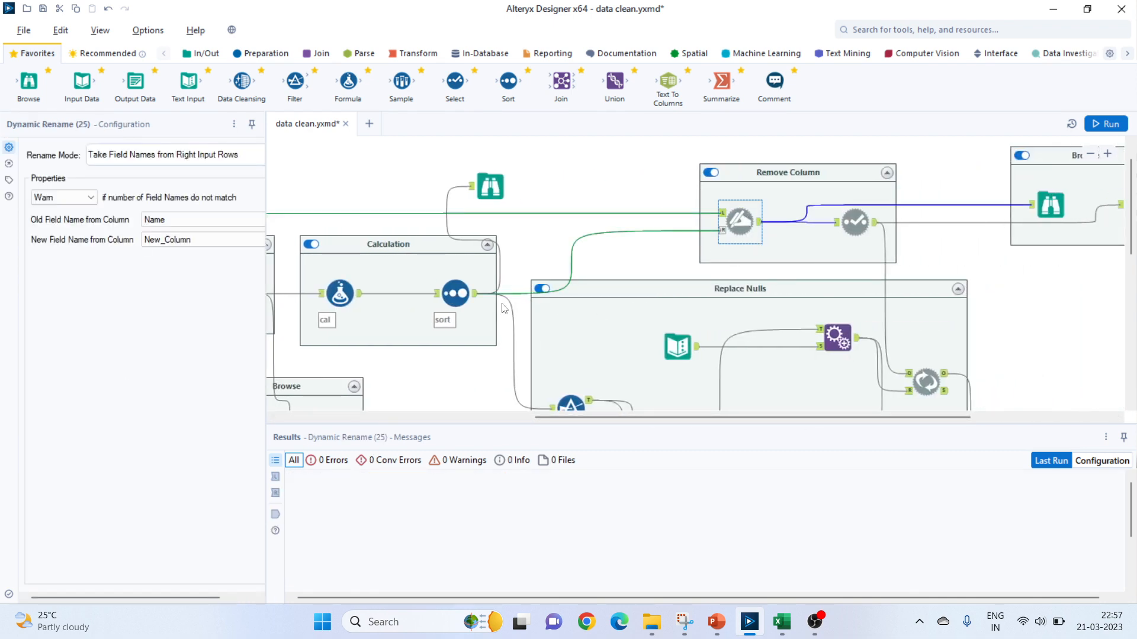
click(455, 294)
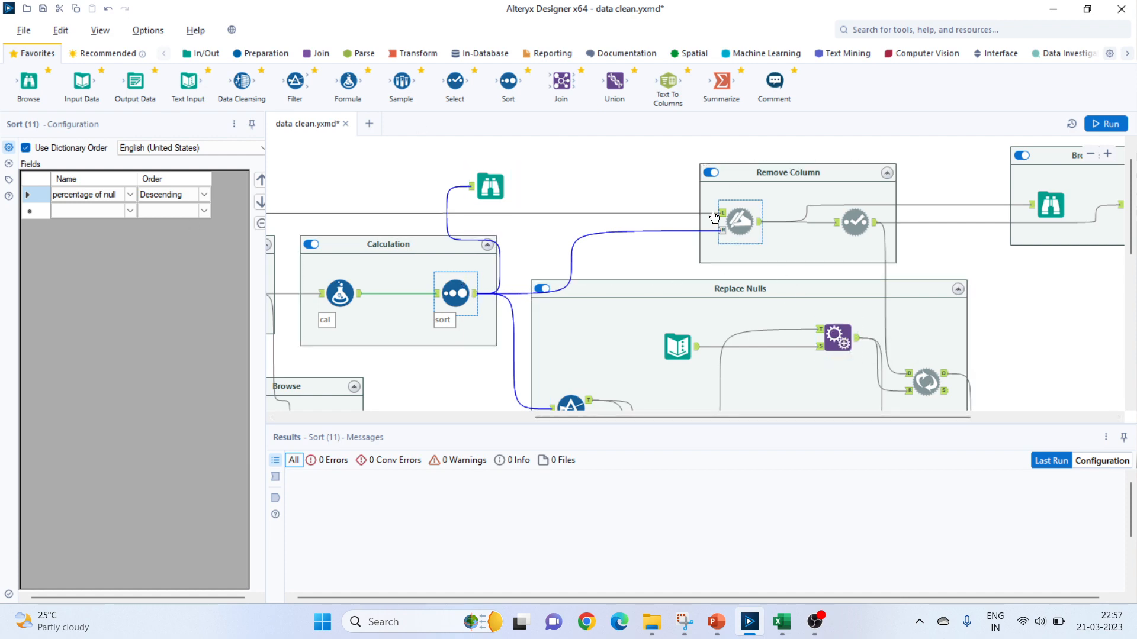
click(740, 223)
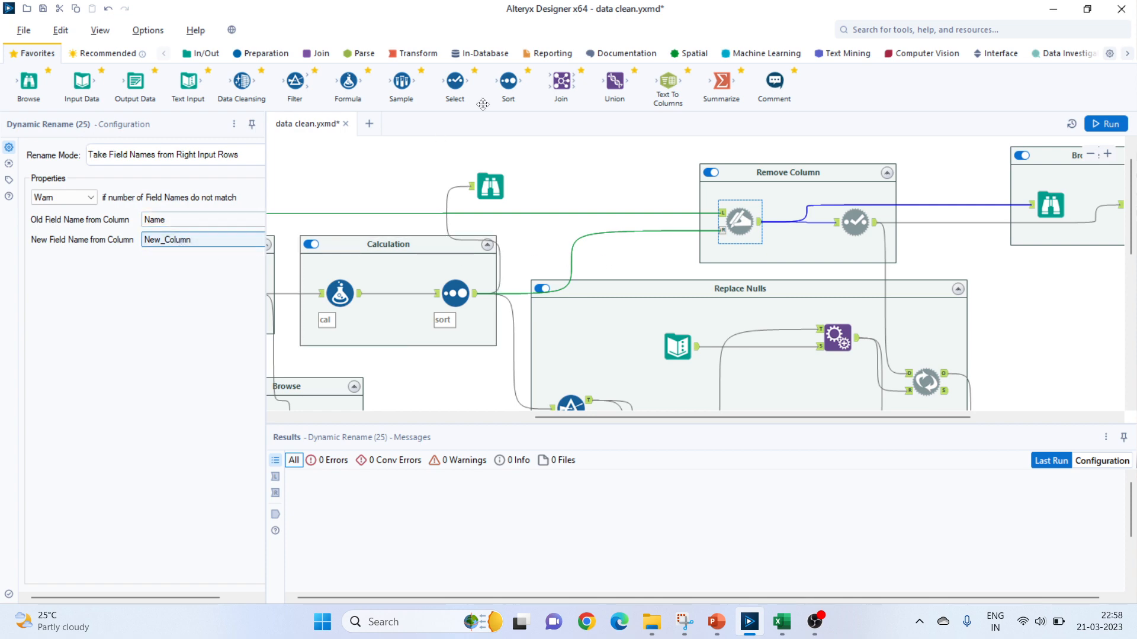
Open the Browse tool fed by Dynamic Rename and run the workflow to generate its data.
click(1050, 209)
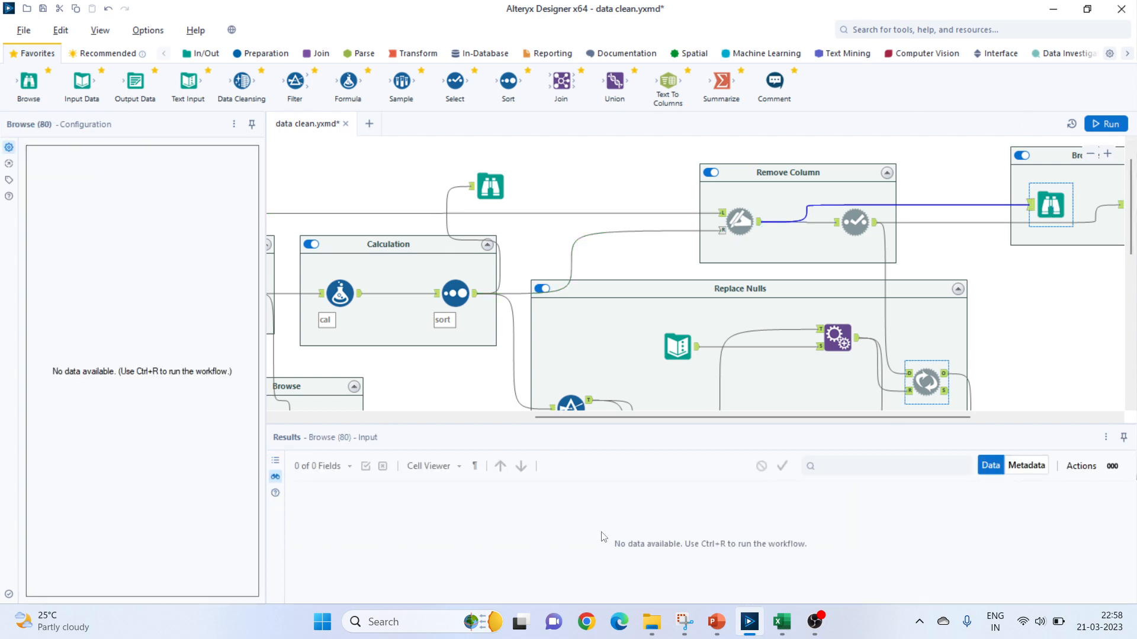
click(1050, 225)
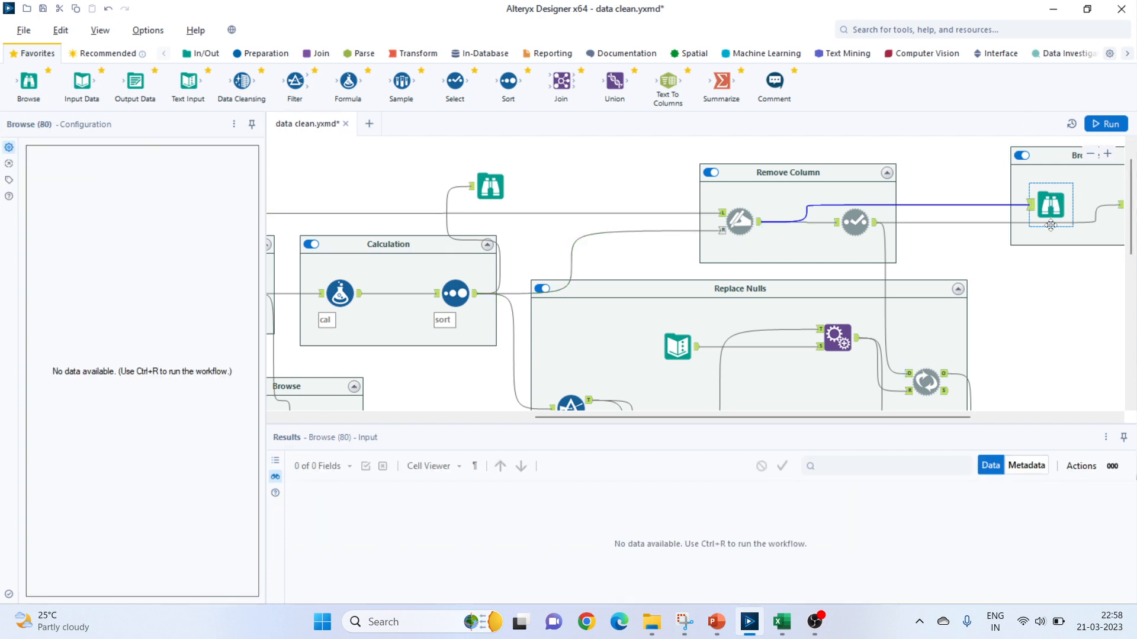
click(1107, 124)
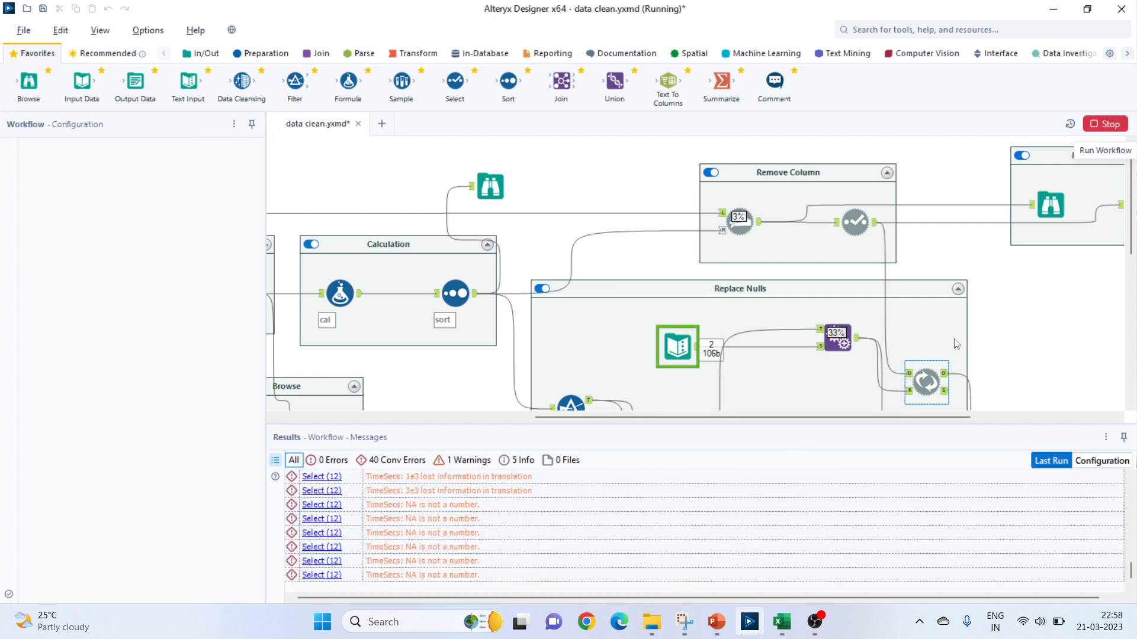
drag(753, 418, 820, 421)
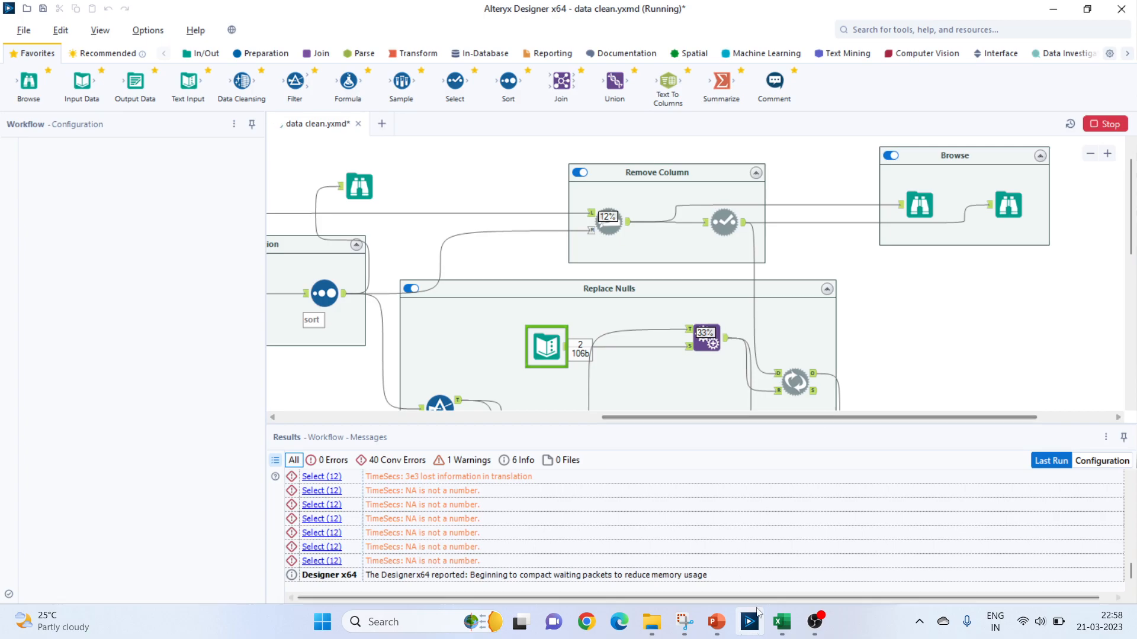
Switch to the NFL Play by Play workbook in Excel and examine the down, time and TimeUnder column headers.
click(782, 621)
click(219, 190)
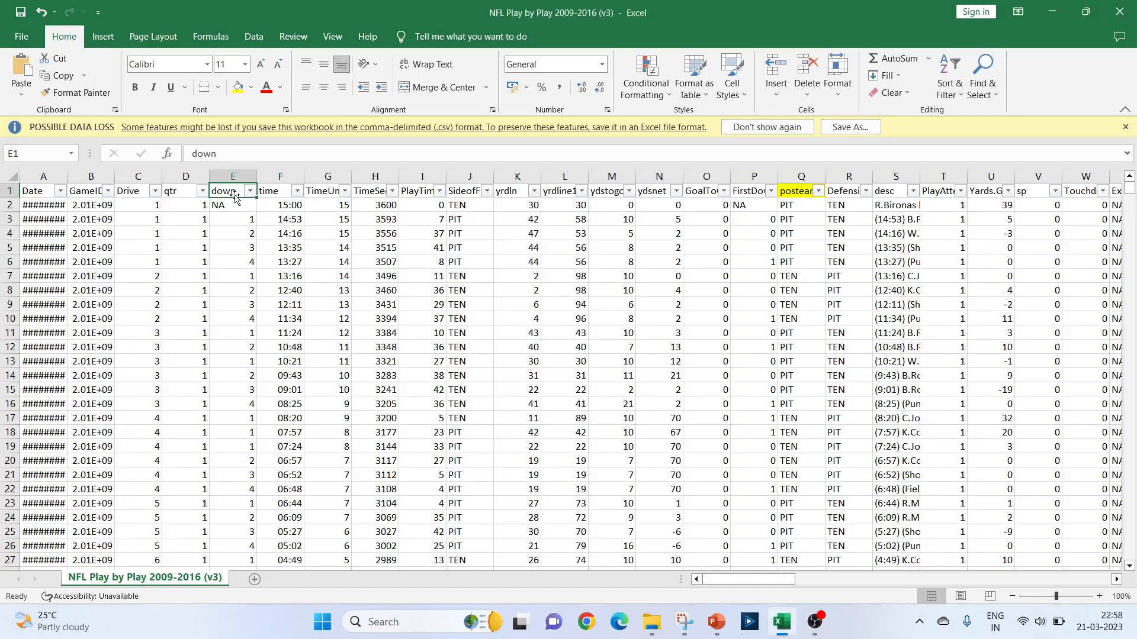
click(268, 190)
click(319, 190)
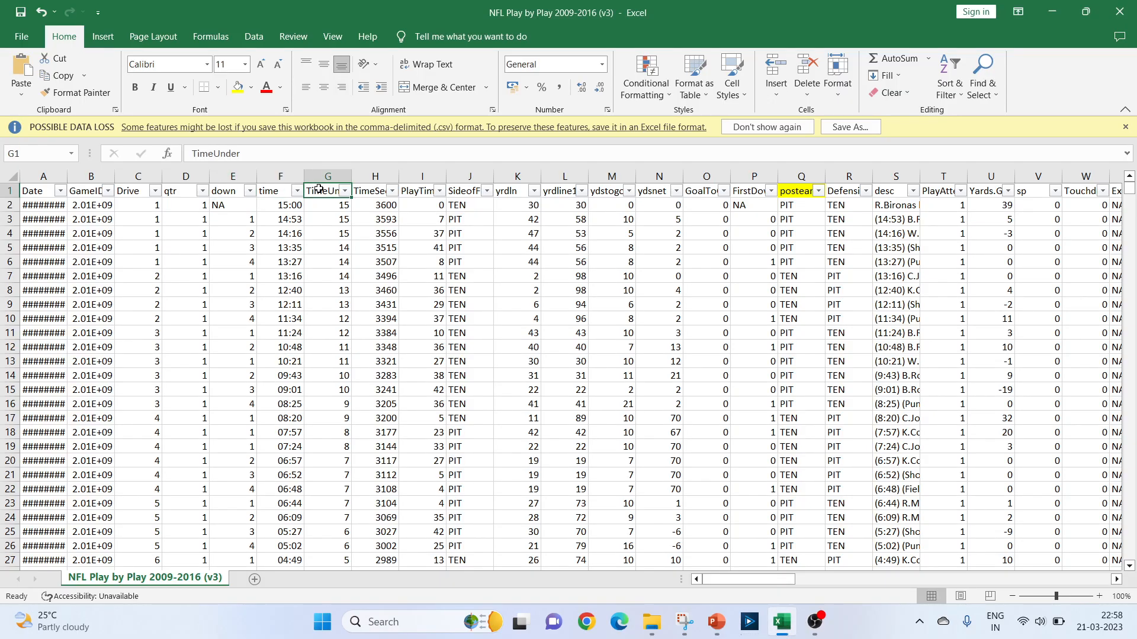
Examine the TimeSecs and posteam headers, and switch to Alteryx Designer to compare them with the Browse data fed by Dynamic Rename.
click(362, 190)
click(795, 192)
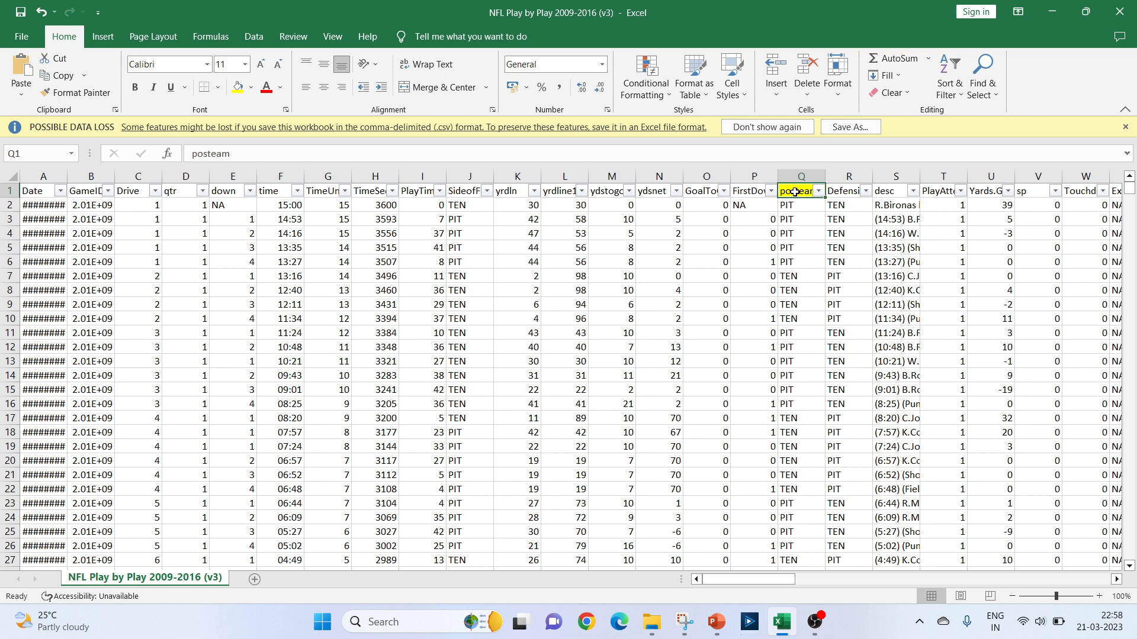
click(785, 620)
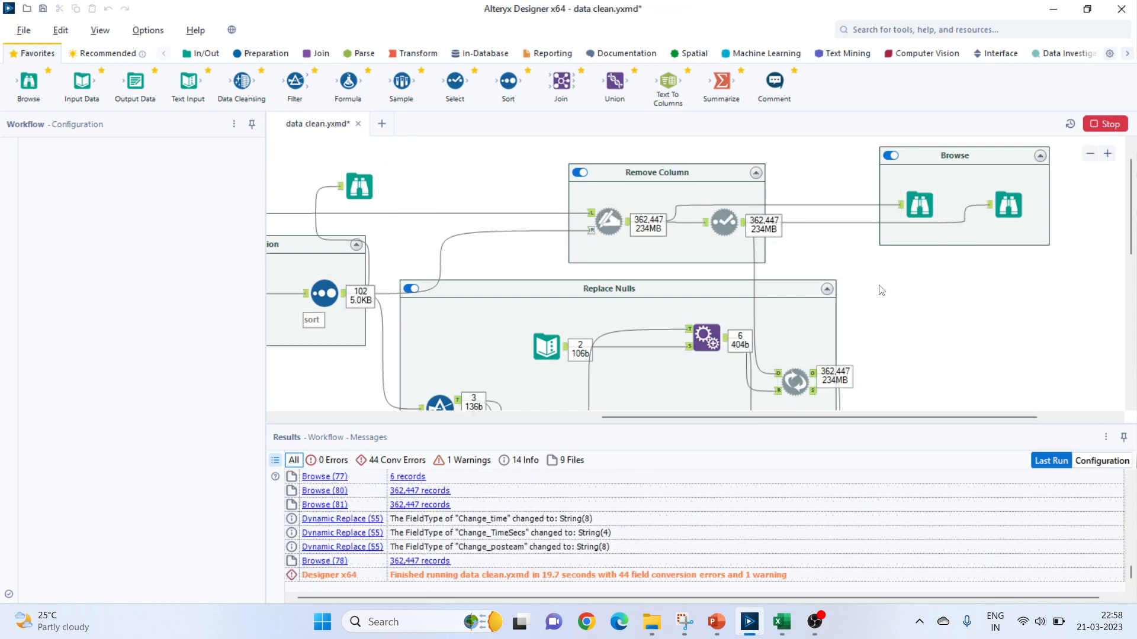
click(737, 347)
click(927, 204)
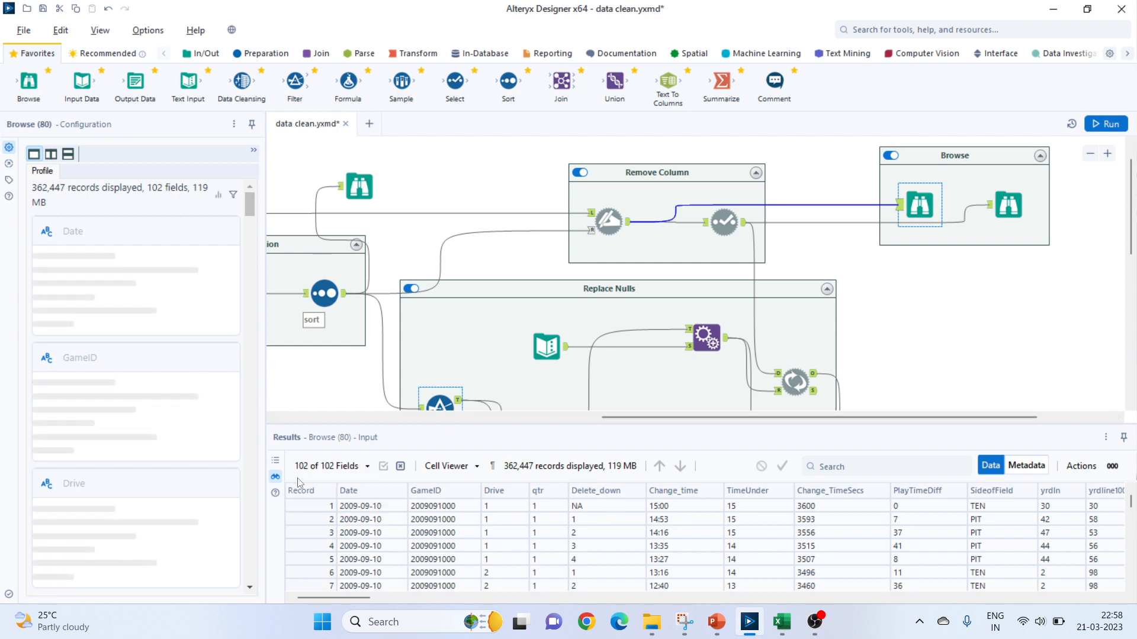
Highlight the Dynamic Select tool's column-removal expression in the Remove Column container and view its output in the connected Browse tool.
click(724, 223)
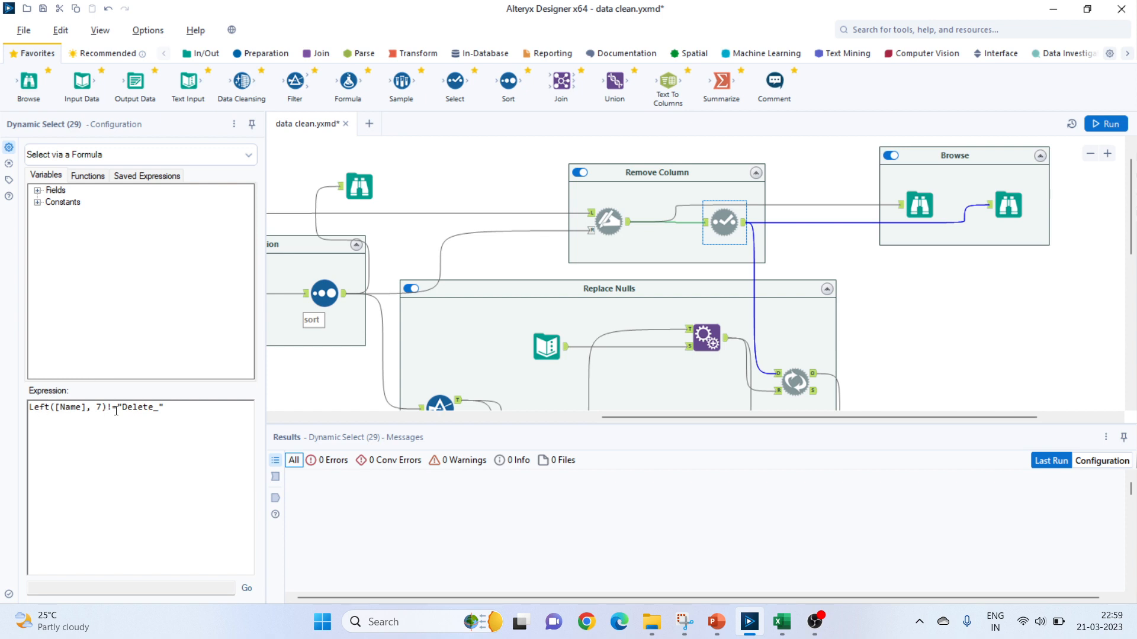
drag(174, 409, 35, 414)
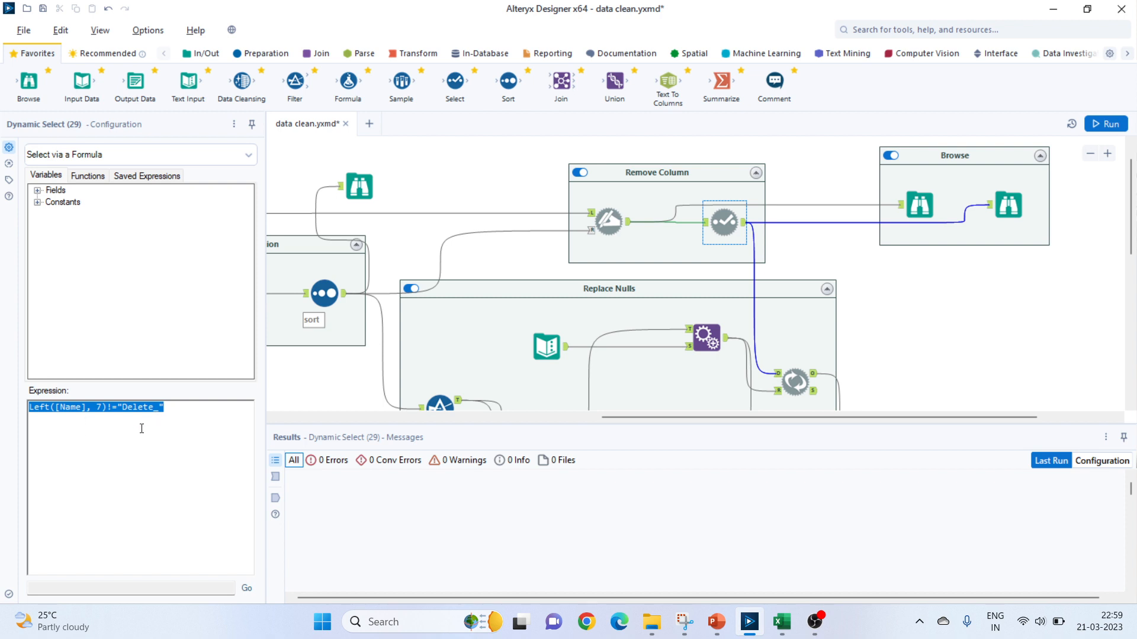
click(1008, 205)
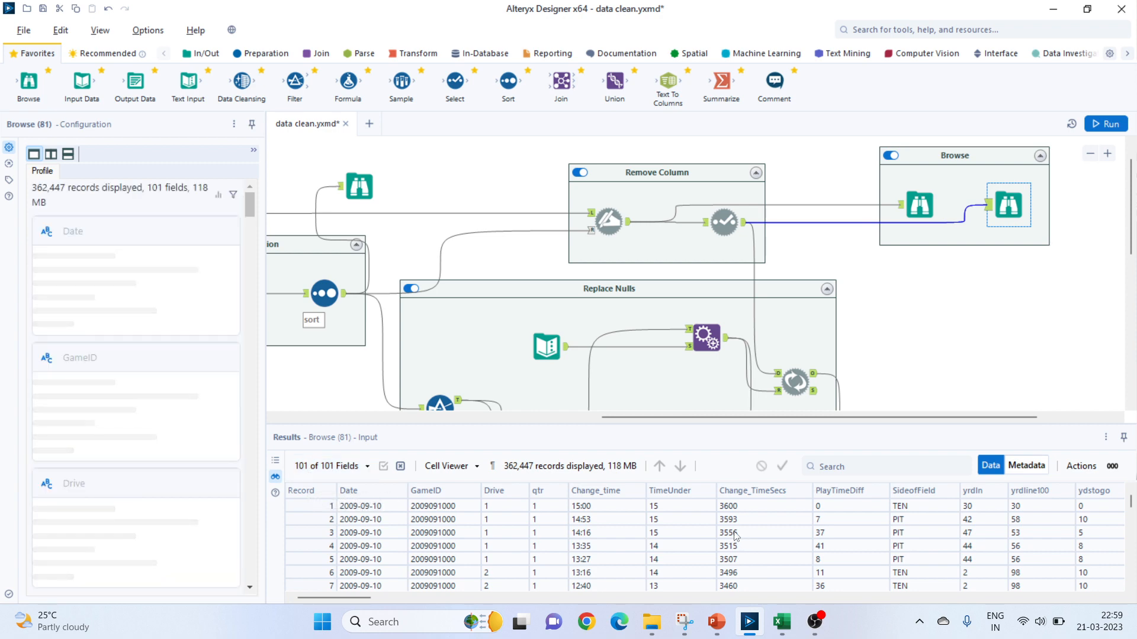
Locate the Replace Nulls container and inspect the Sort tool that feeds it.
scroll(762, 323, down, 2)
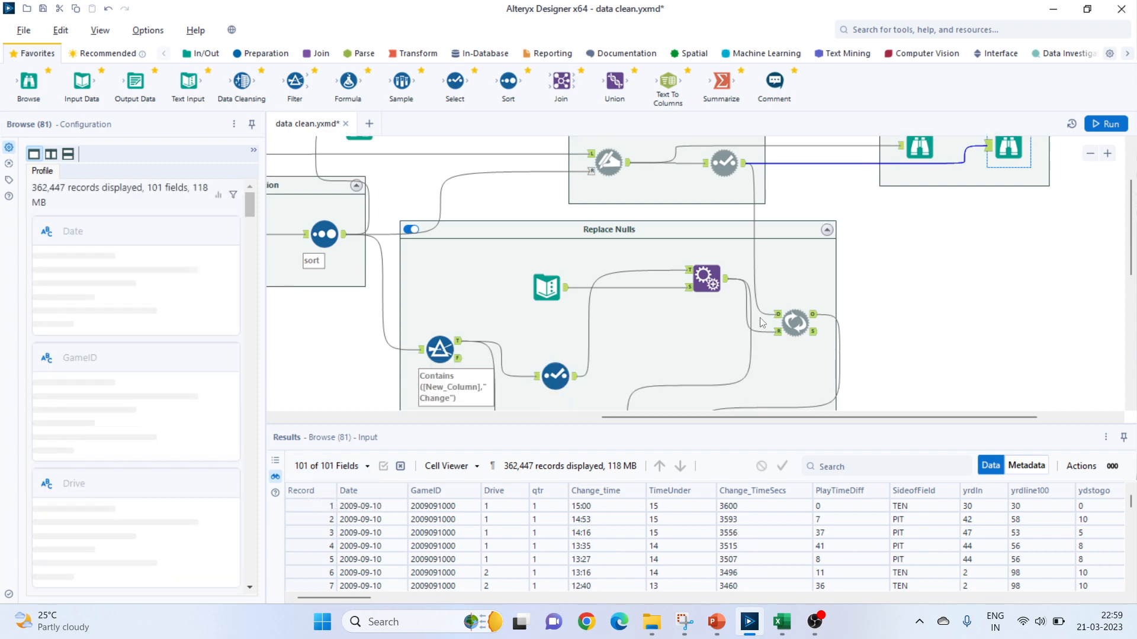
scroll(762, 322, down, 2)
scroll(749, 337, down, 2)
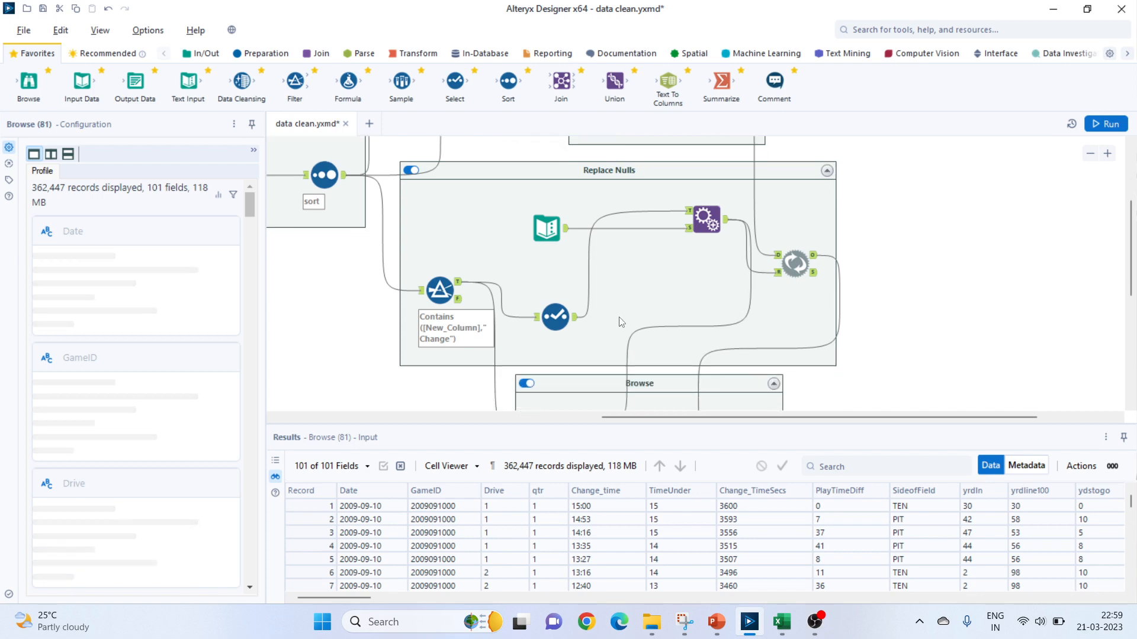
scroll(332, 237, up, 2)
click(341, 247)
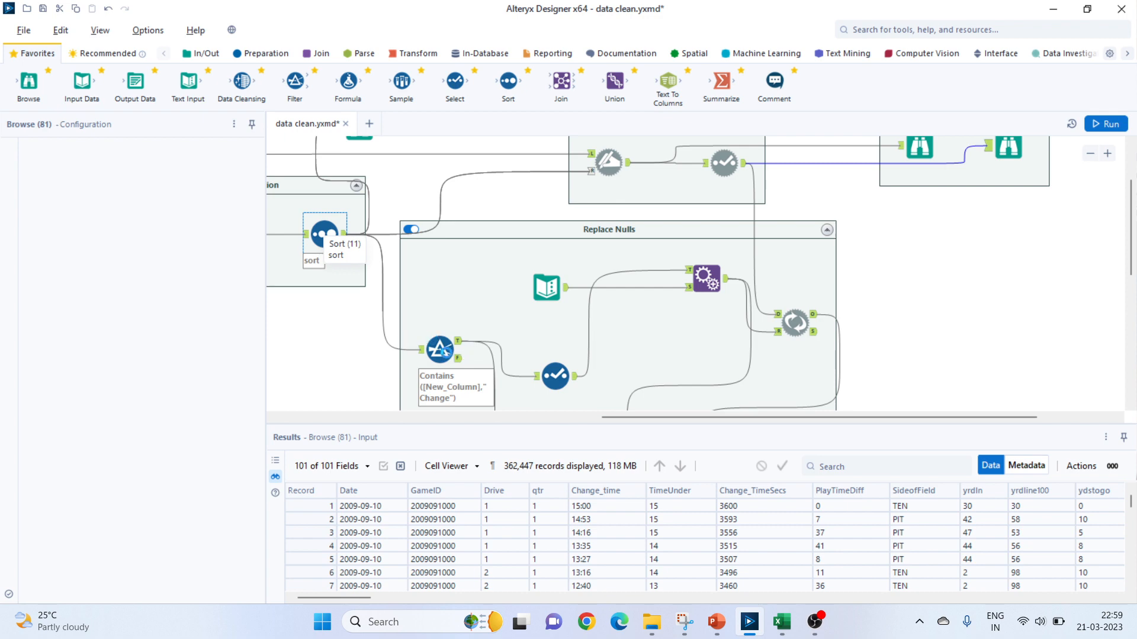
click(324, 234)
Inspect the field, operator and match value of the Filter tool in the Replace Nulls container.
scroll(325, 234, down, 2)
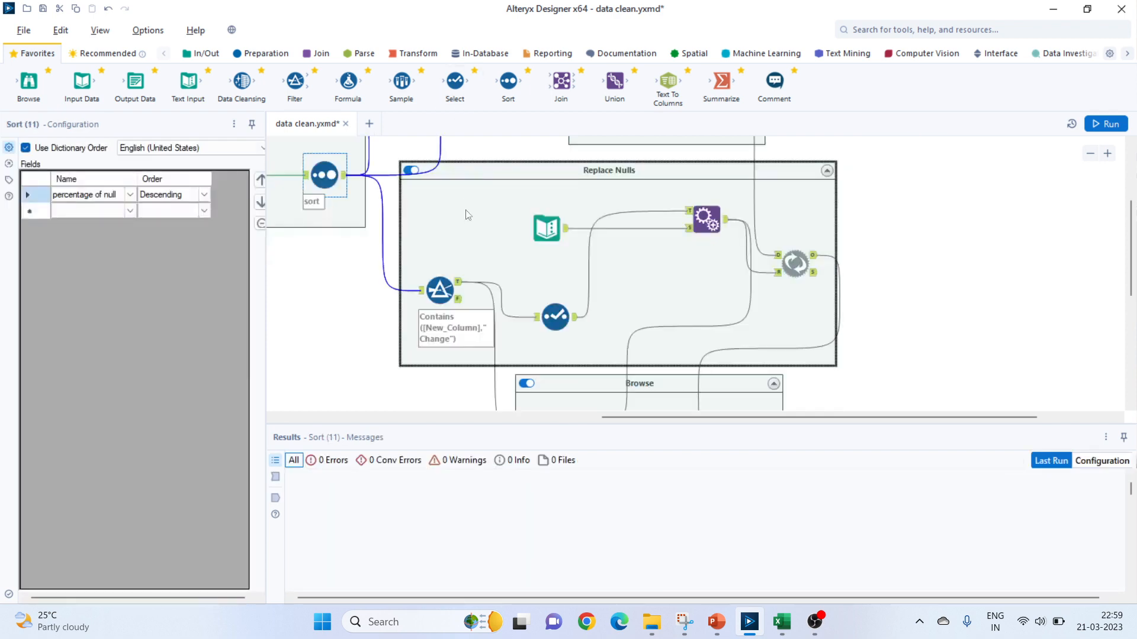
click(434, 294)
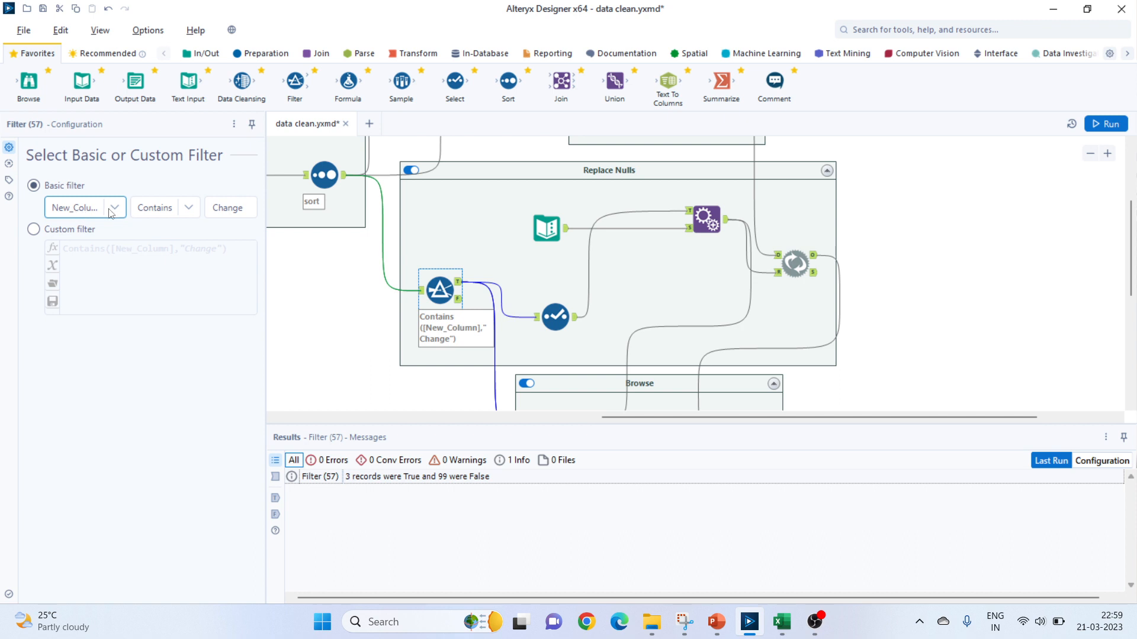
click(236, 208)
View the Filter tool's True output in its connected Browse tool.
scroll(557, 317, down, 2)
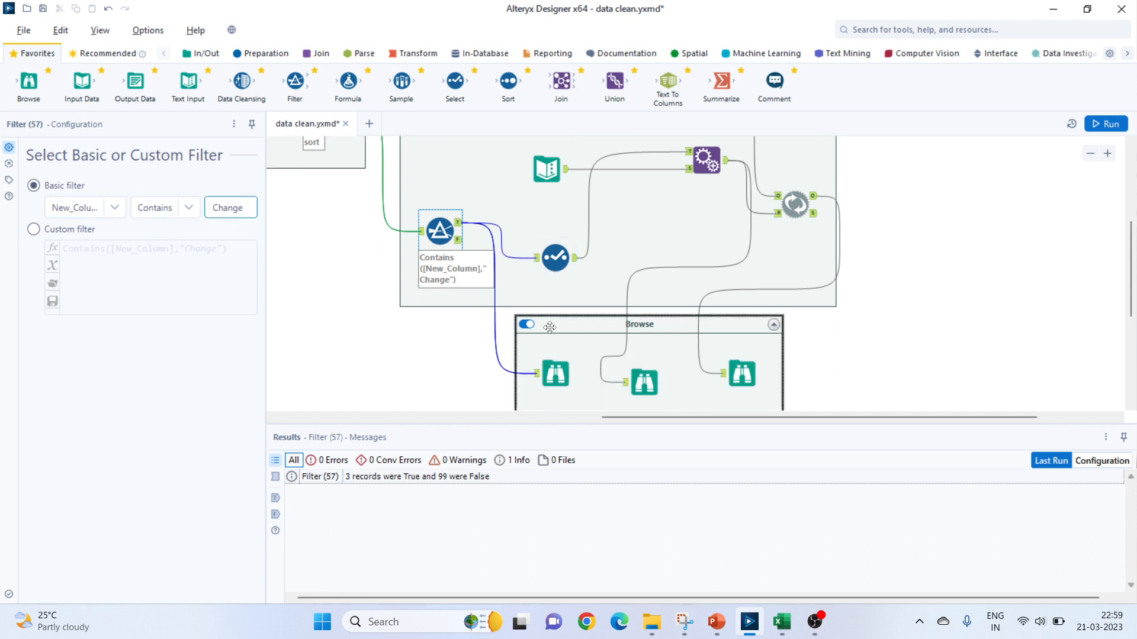
click(556, 317)
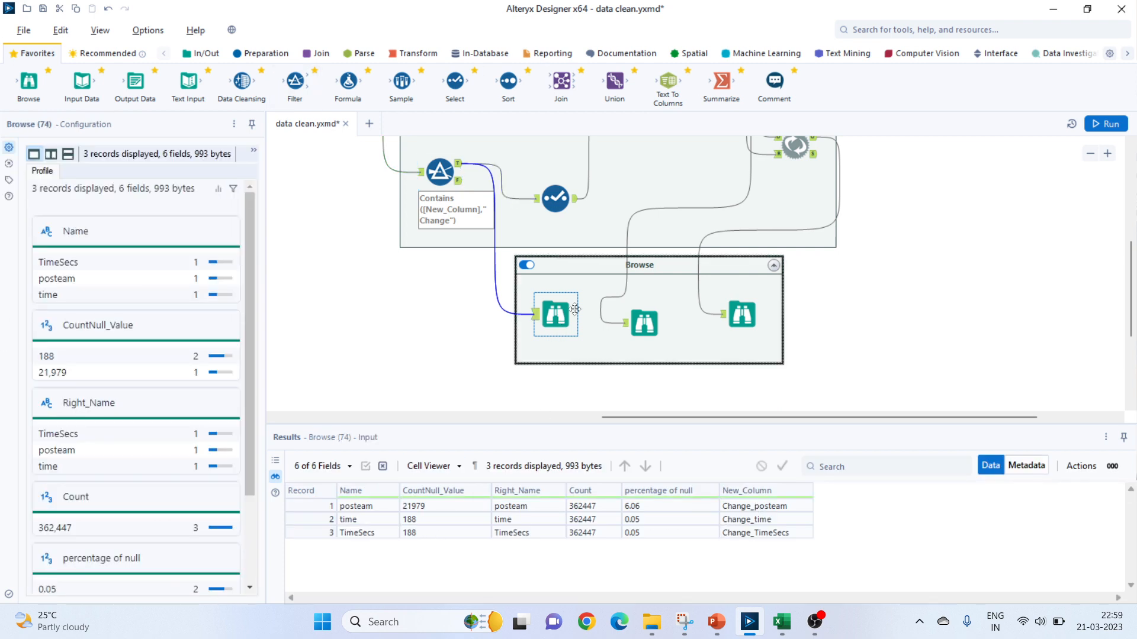
scroll(483, 256, up, 1)
scroll(483, 256, up, 1)
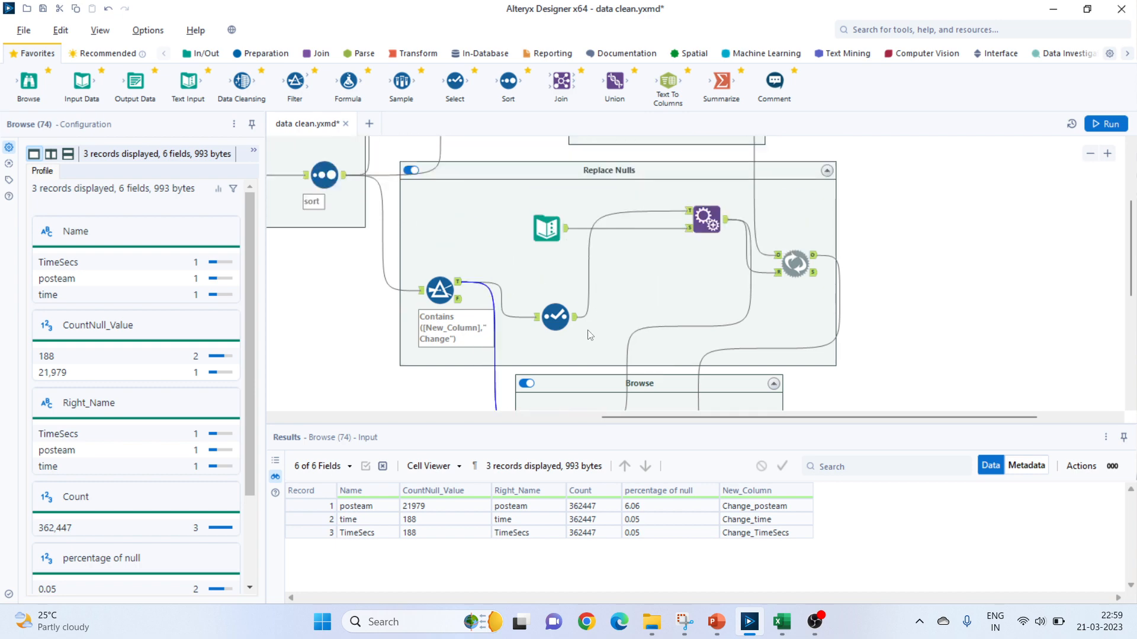
Inspect the Dynamic Replace tool's field name, Boolean expression and output value settings.
click(545, 331)
scroll(649, 317, down, 1)
scroll(665, 309, up, 1)
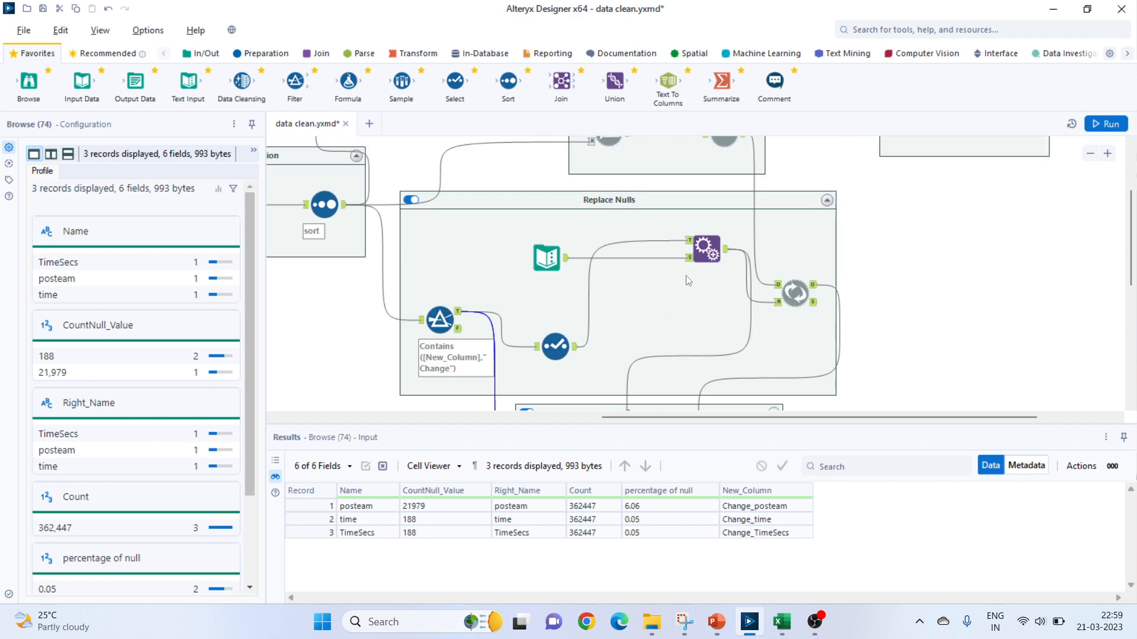
click(798, 297)
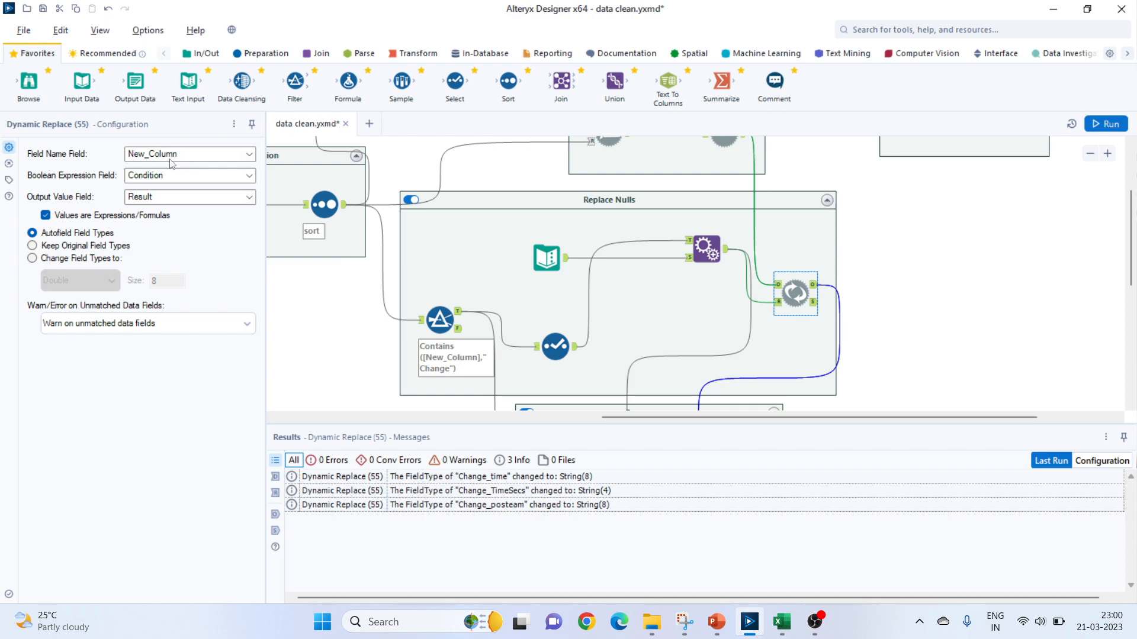
Revisit the Filter tool's condition and the records in the Browse tool attached to it.
click(450, 320)
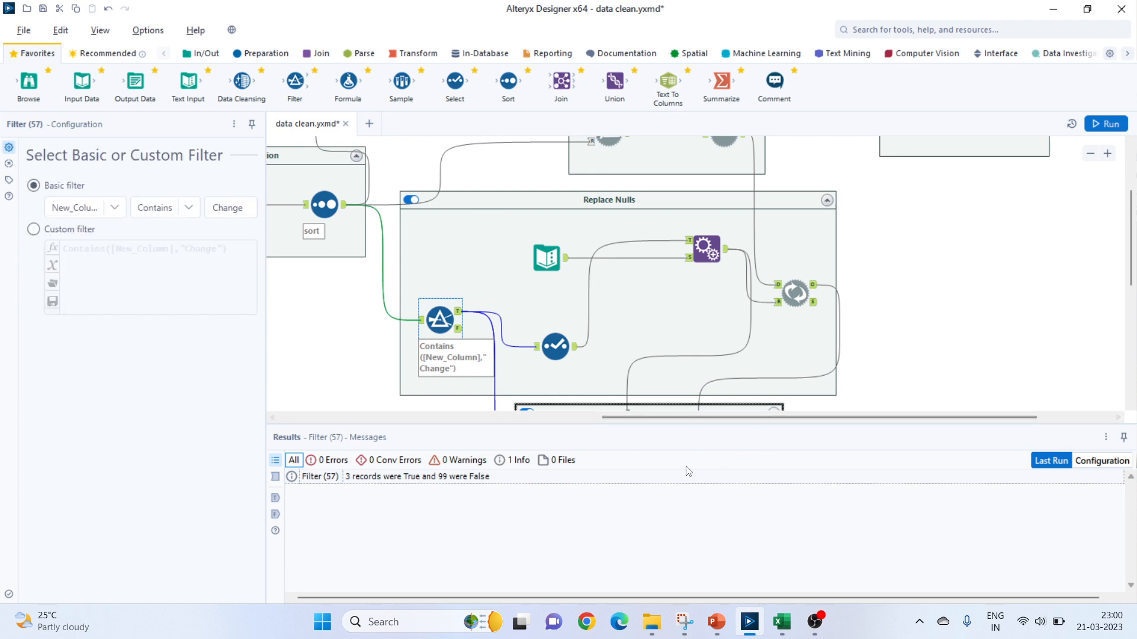
scroll(529, 355, down, 3)
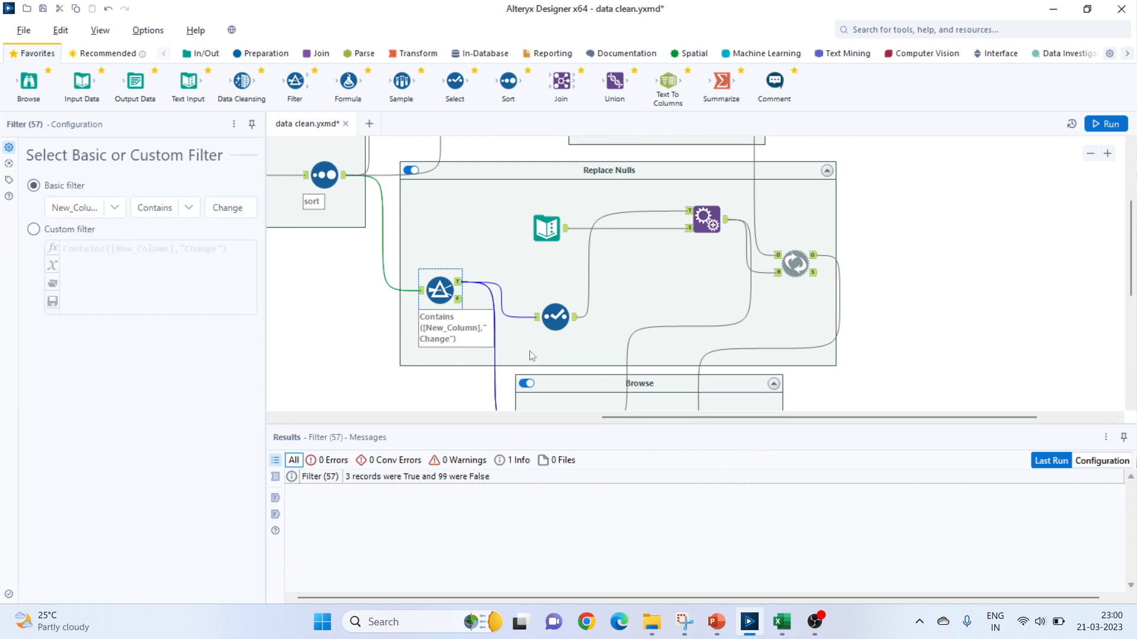
click(554, 352)
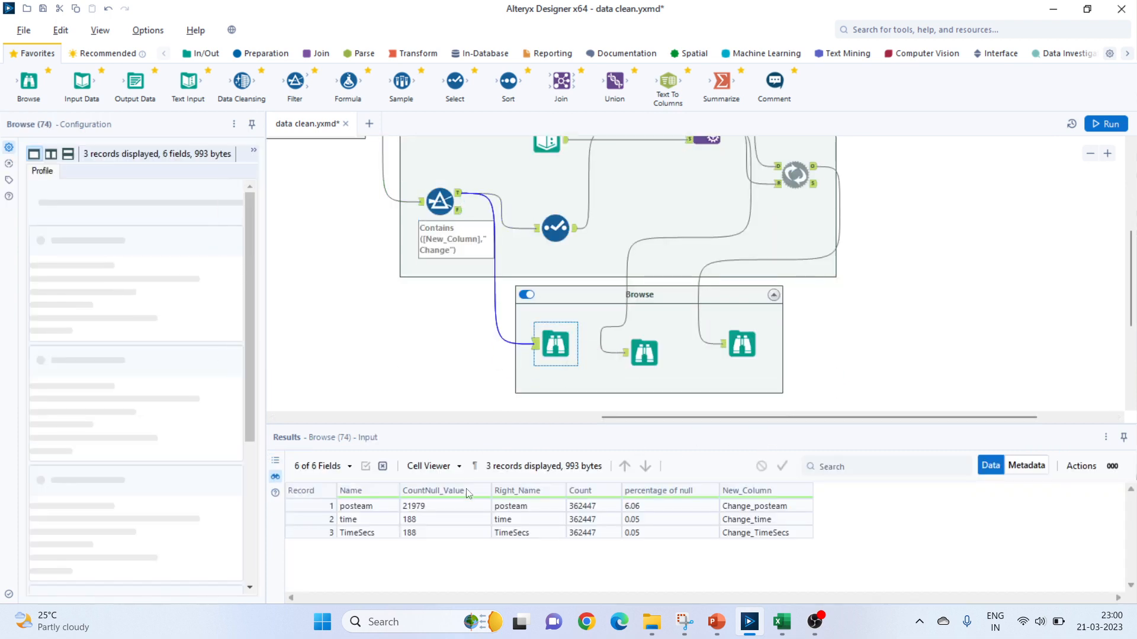
Inspect which fields the Select tool after the Filter passes on.
click(555, 228)
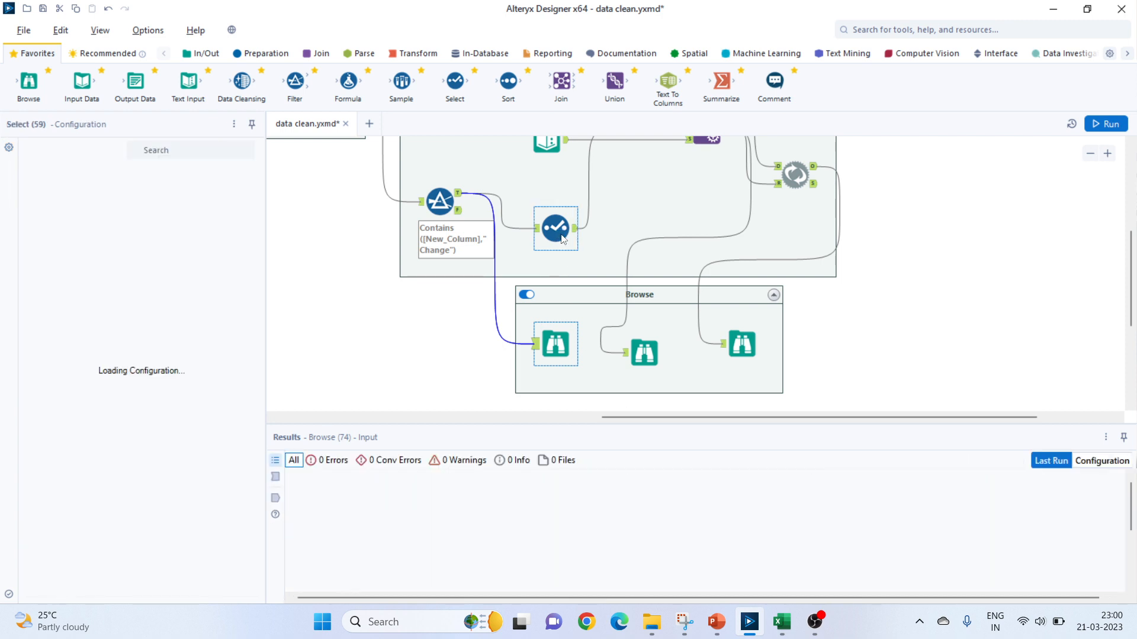
scroll(613, 272, up, 2)
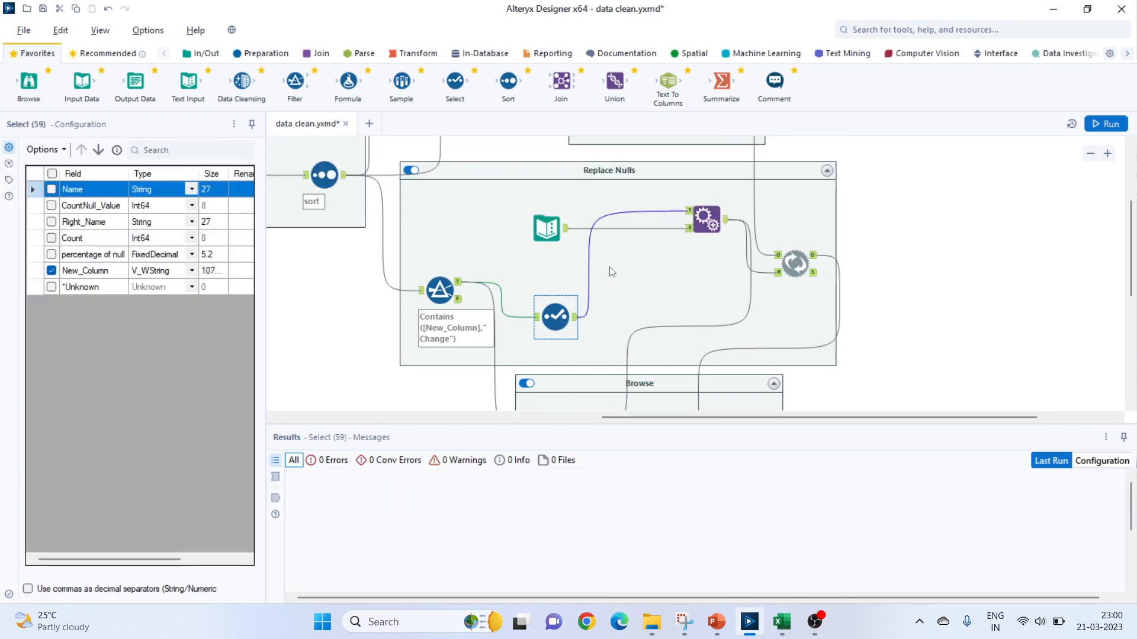
scroll(557, 312, down, 1)
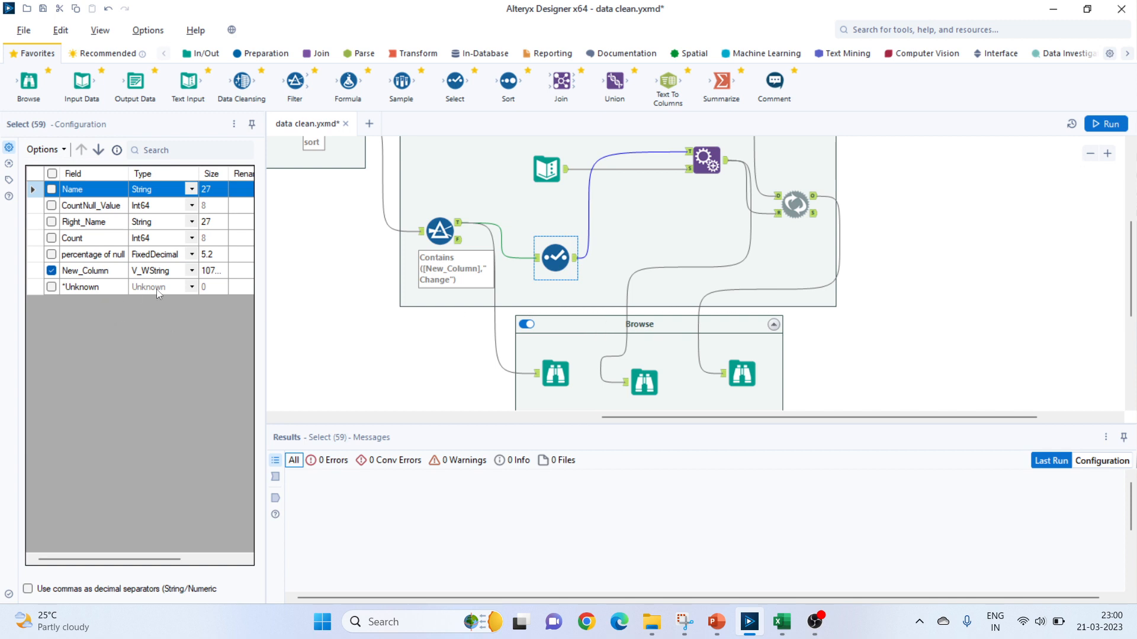
scroll(556, 302, up, 2)
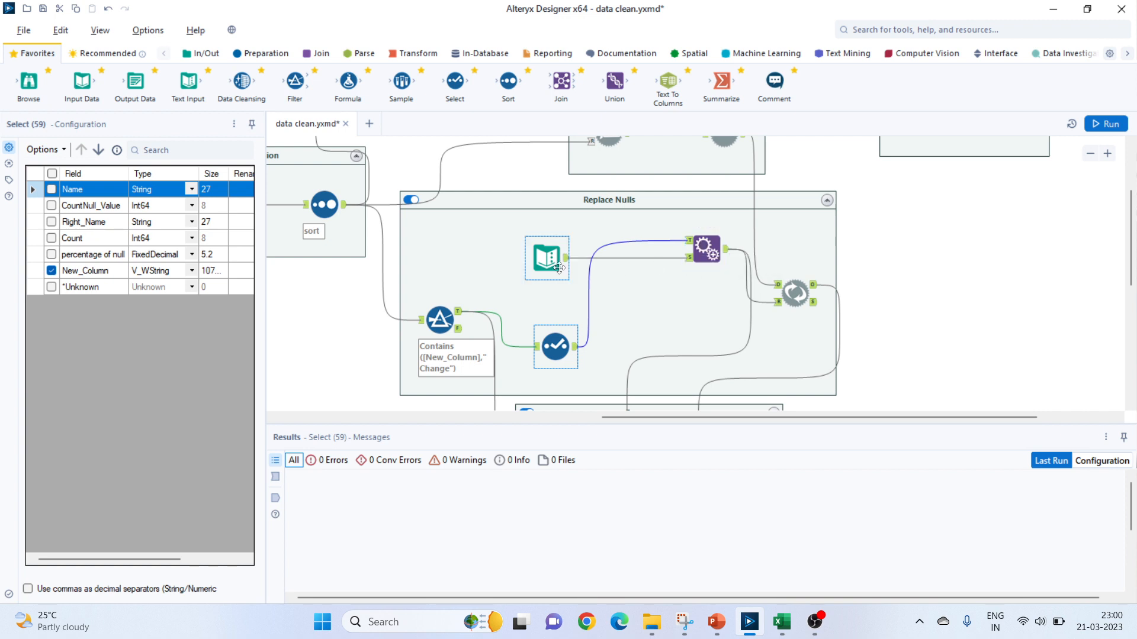
Review the Text Input tool's conditions and results, and how Append Fields combines them with the column names in its Browse output.
click(552, 258)
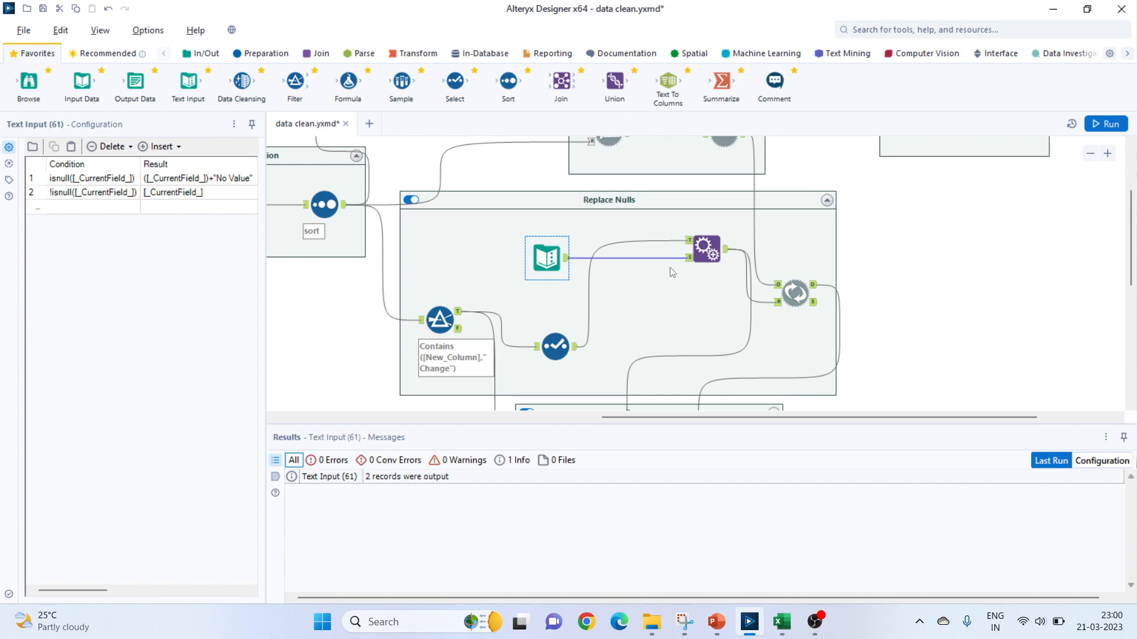
click(703, 250)
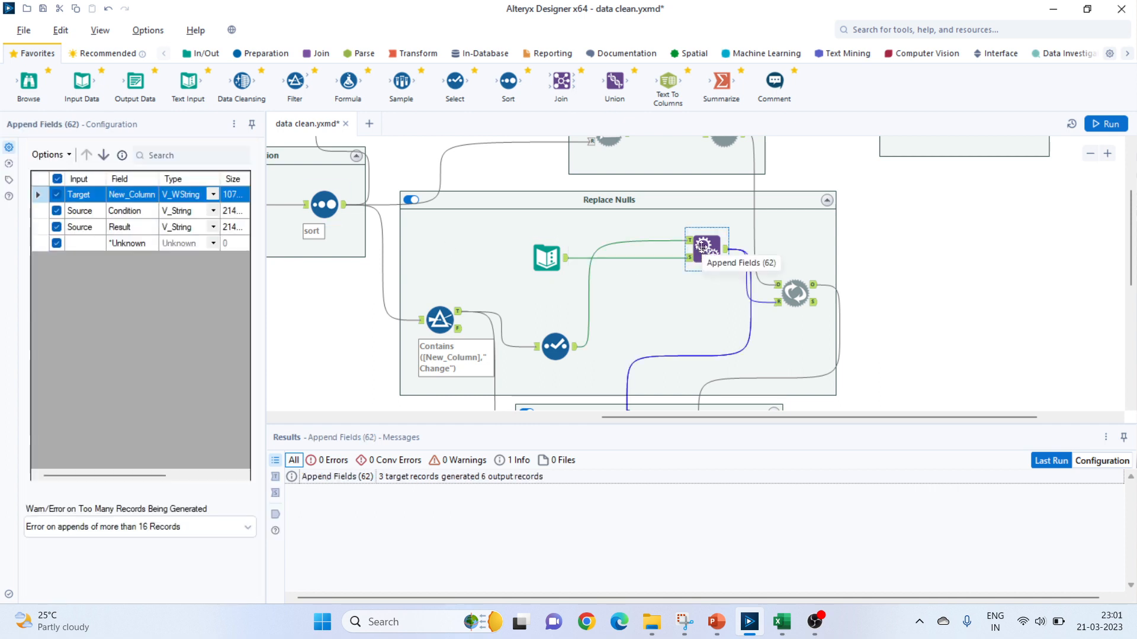
scroll(702, 248, down, 3)
click(644, 299)
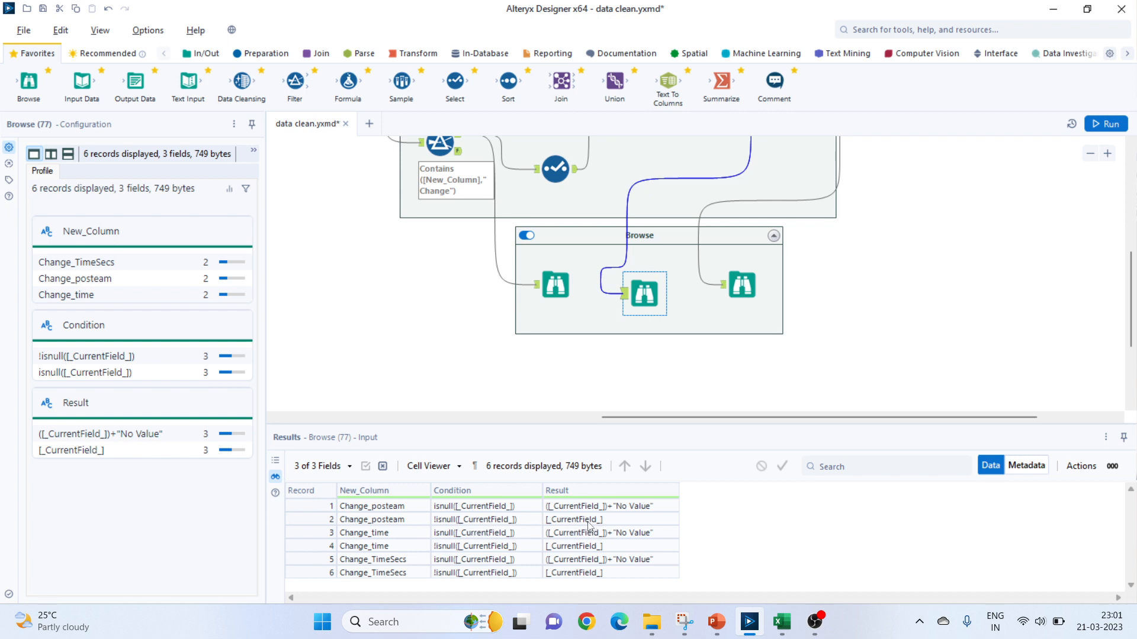
scroll(770, 266, up, 3)
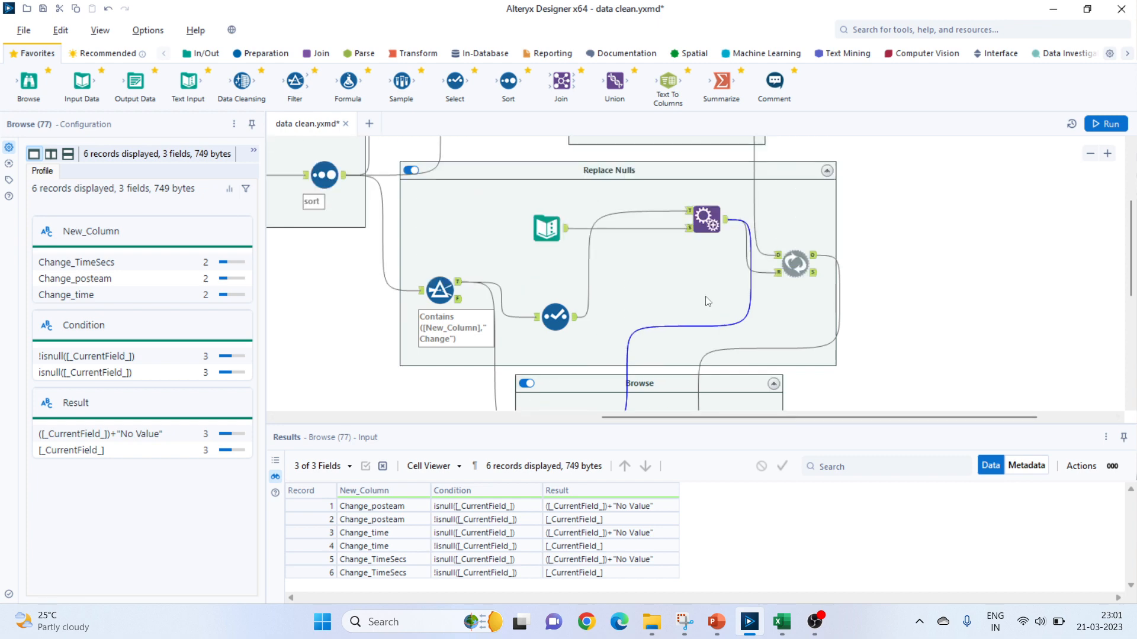
Recheck the Dynamic Replace settings and compare the Append Fields data with the Dynamic Replace output in their Browse tools.
click(790, 267)
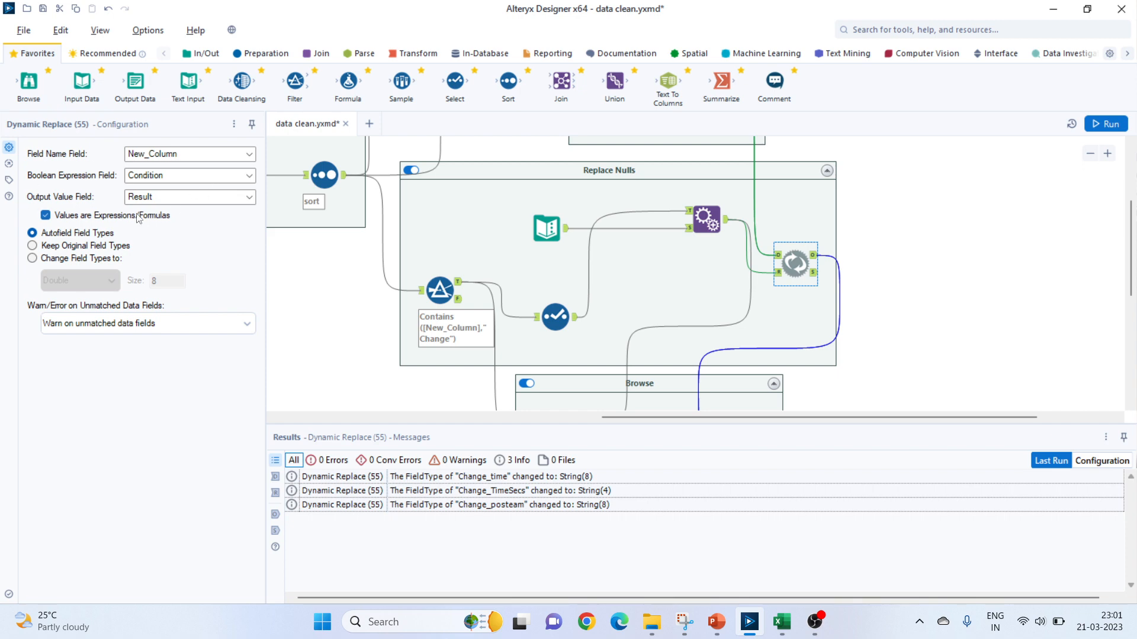
ctrl+click(702, 215)
scroll(669, 296, down, 2)
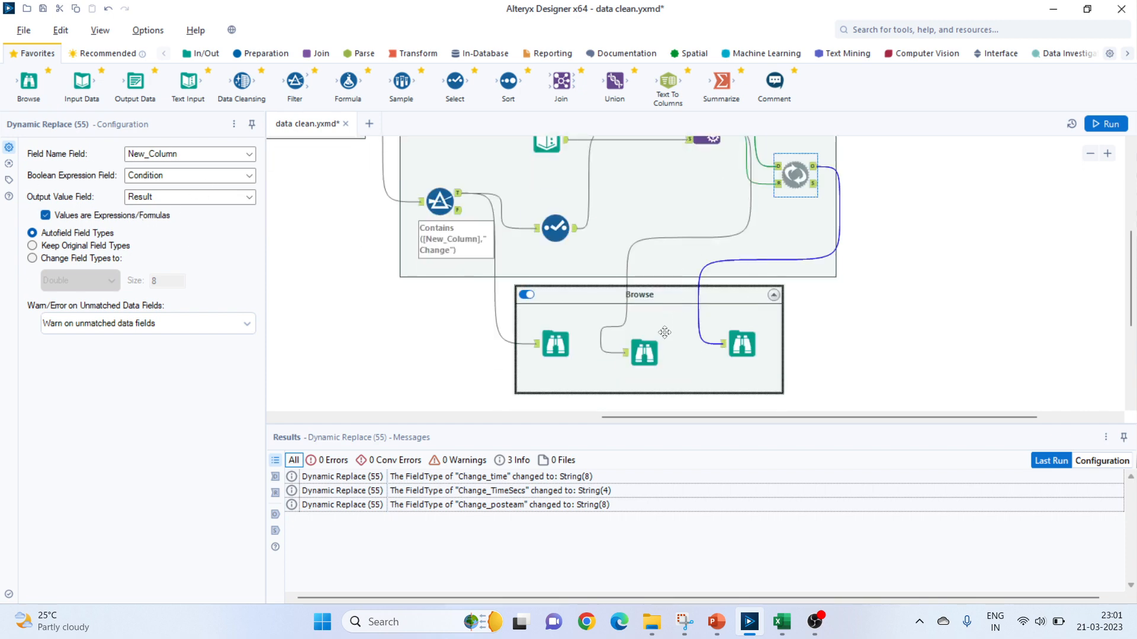
click(645, 353)
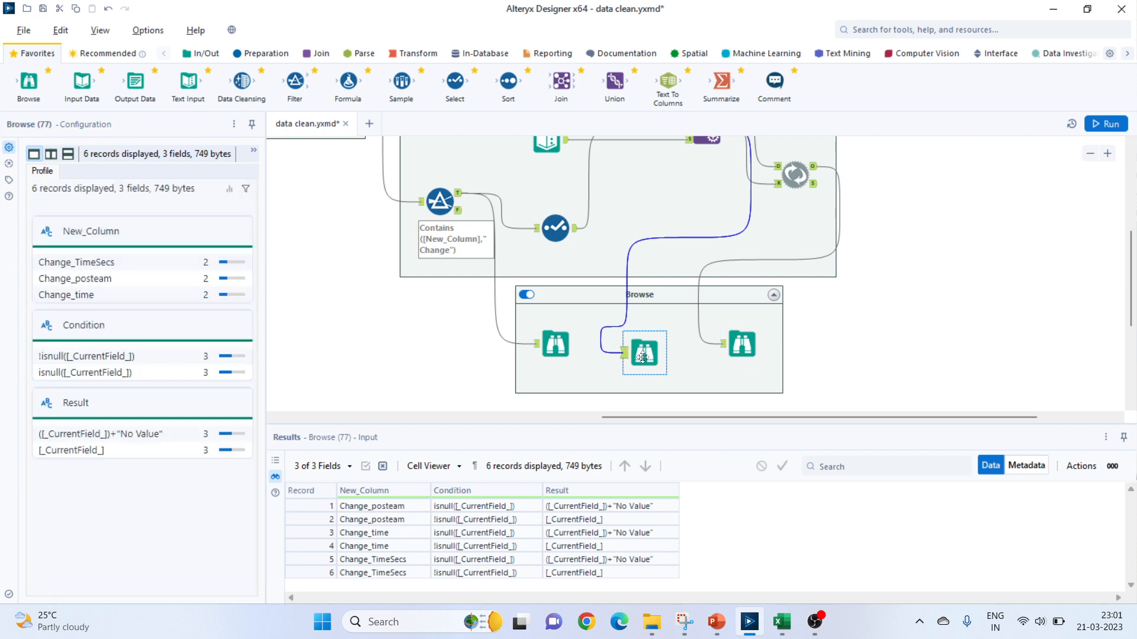
click(744, 348)
Review the Text Input tool's null-replacement rules again and reopen the Browse tool fed by Dynamic Replace.
scroll(667, 341, up, 3)
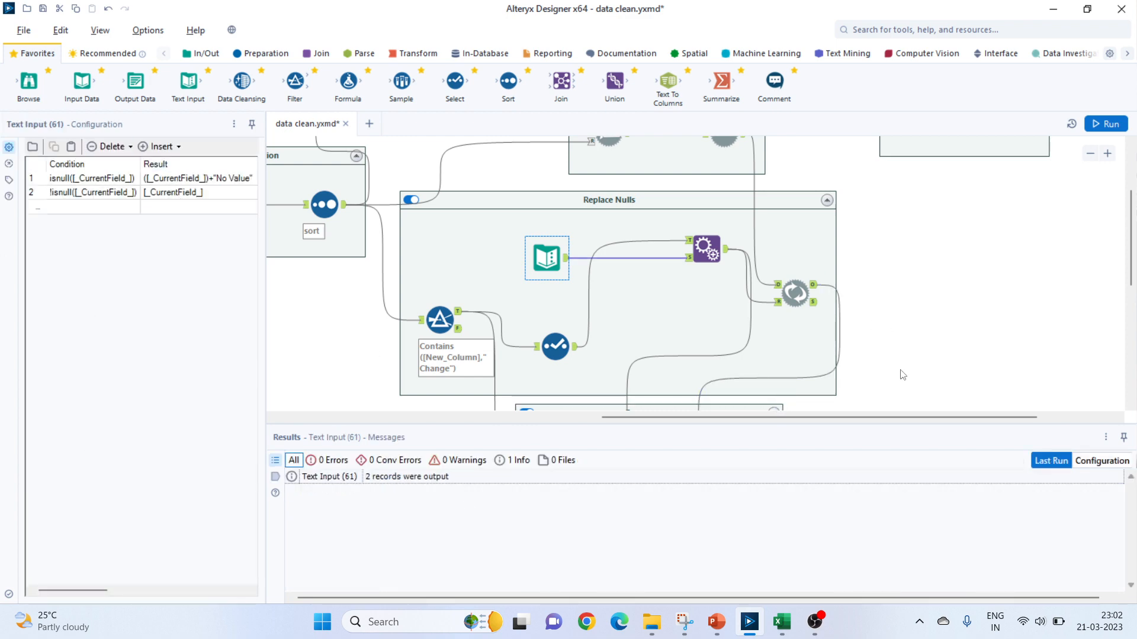
scroll(794, 325, down, 4)
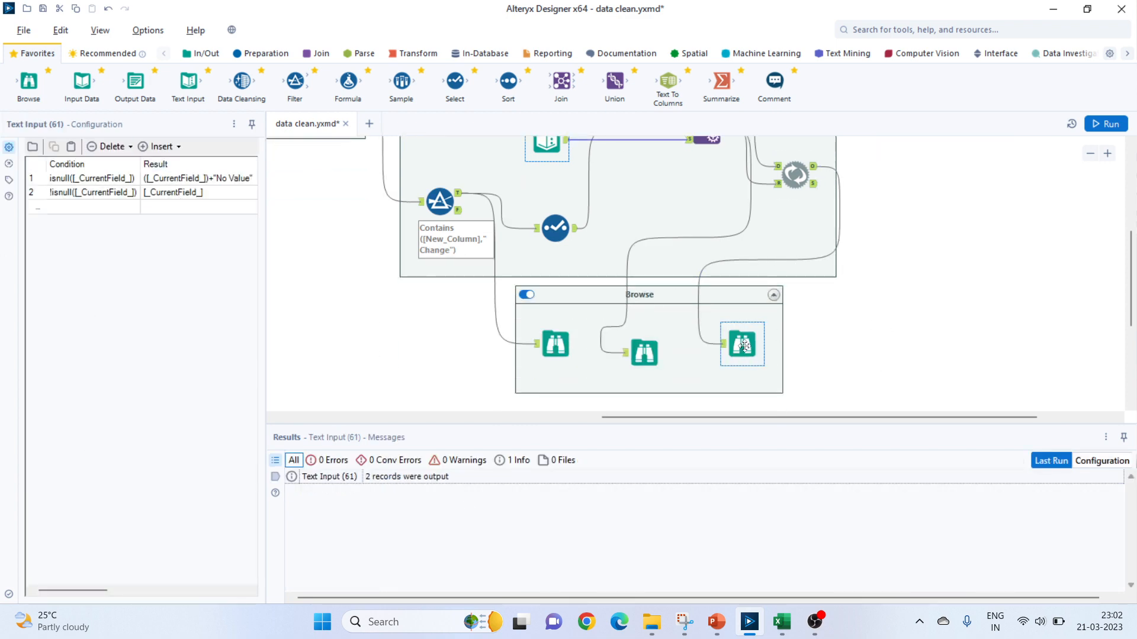
click(744, 345)
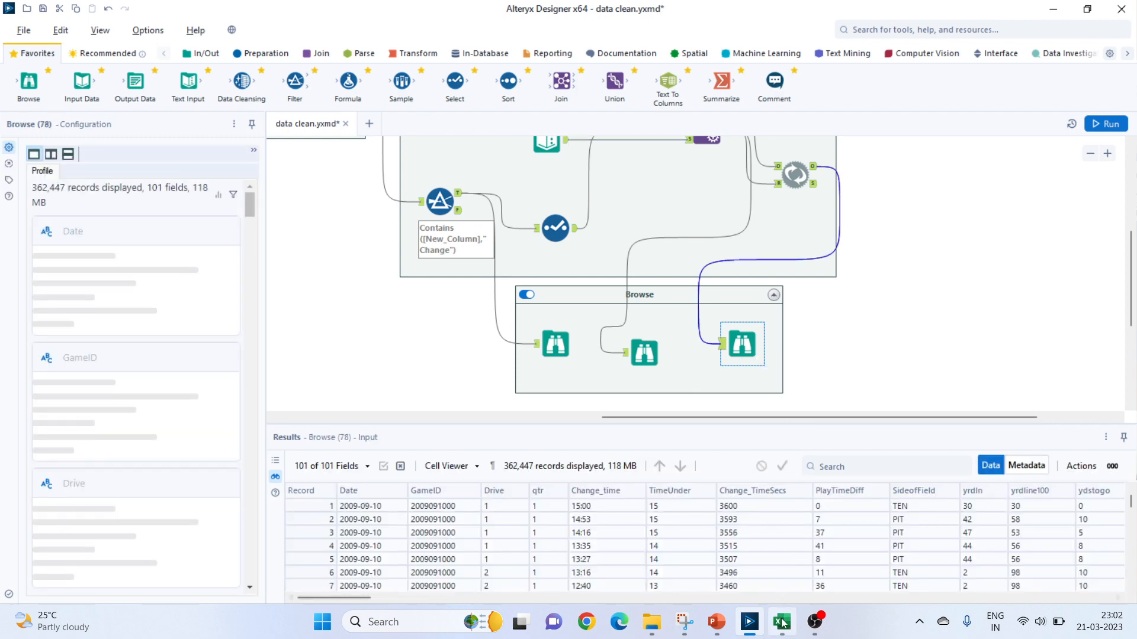
Switch to the NFL Play by Play workbook in Excel, check the highlighted posteam cell Q38, and return to Alteryx.
click(781, 623)
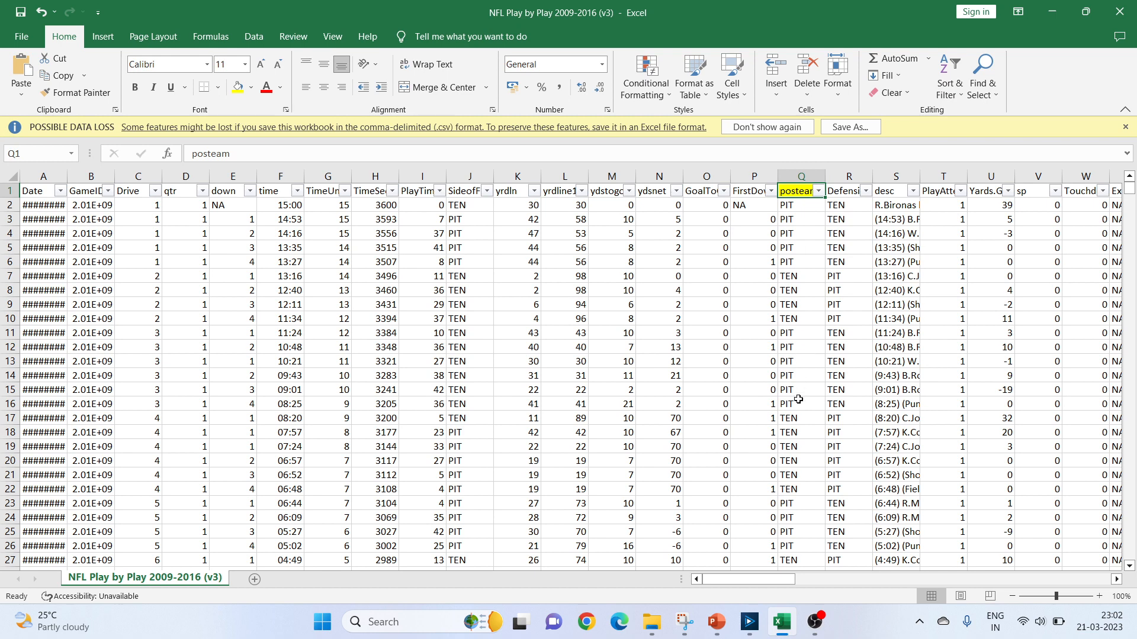
scroll(794, 467, down, 3)
scroll(788, 522, down, 2)
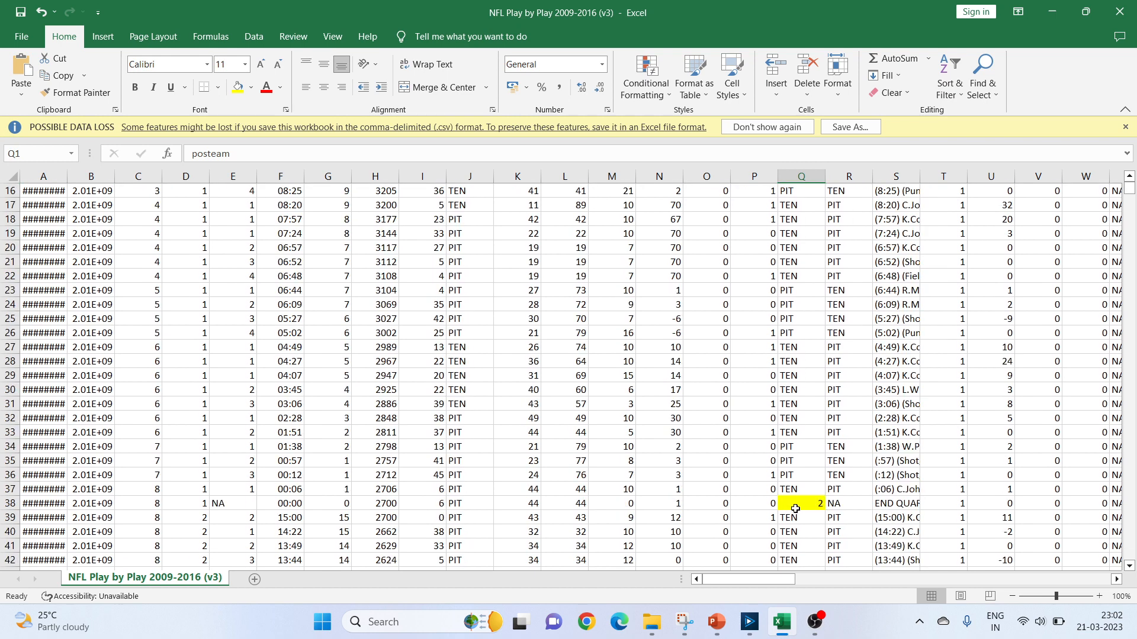
click(796, 506)
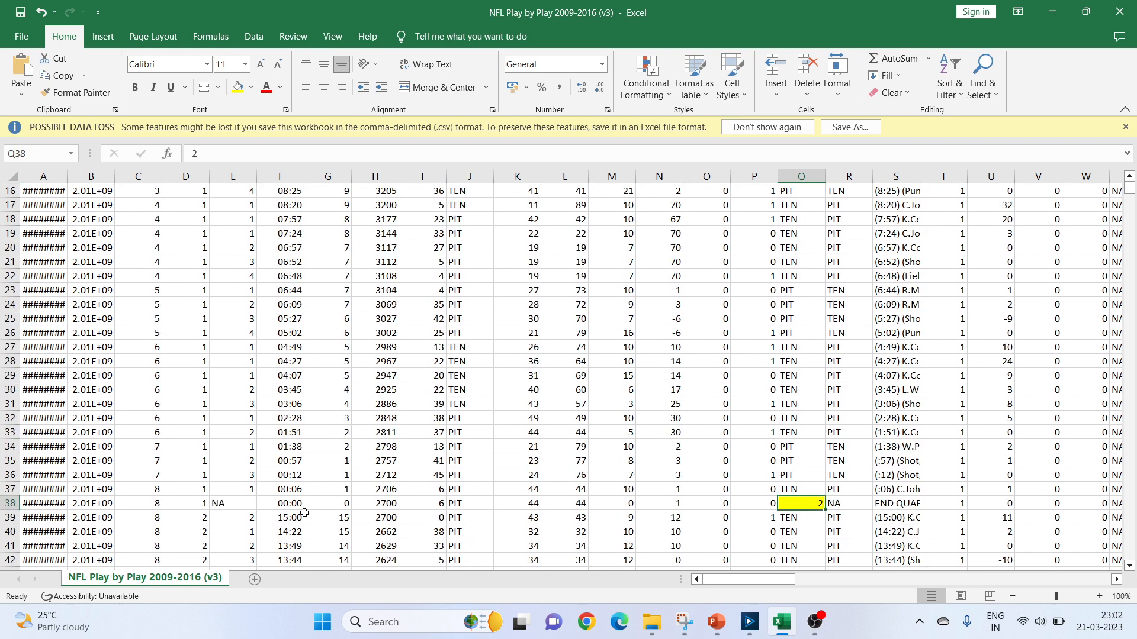
click(781, 623)
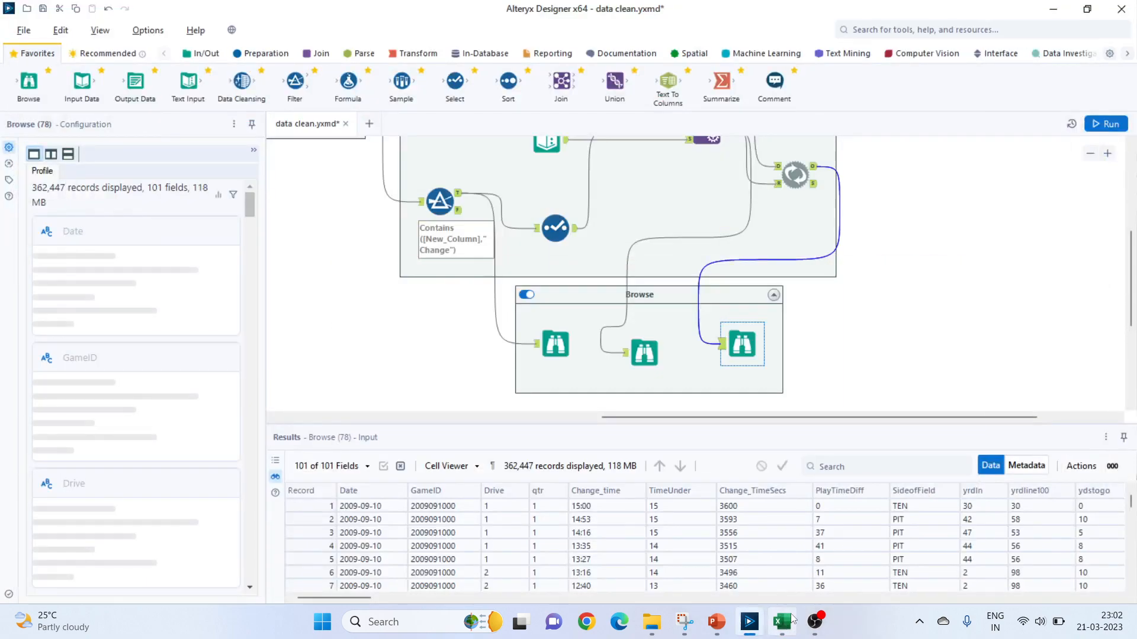
click(781, 621)
click(781, 622)
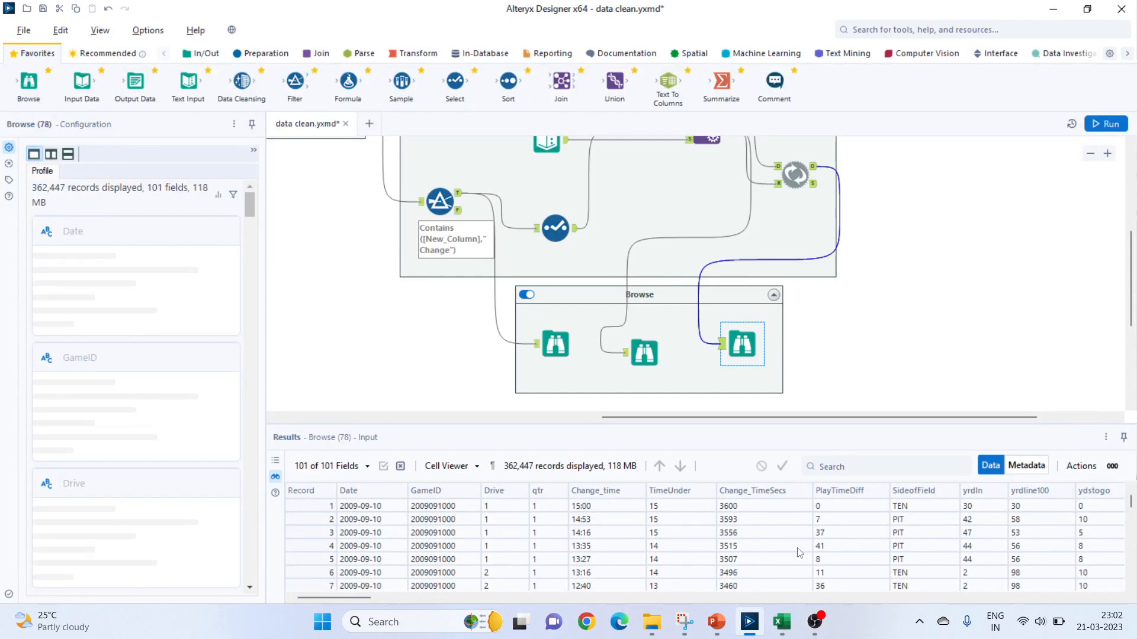
Find record 37 of Change_posteam in the Browse results and compare it with cell Q38 in the Excel workbook.
mouse_move(366, 598)
mouse_down()
mouse_move(413, 596)
mouse_move(354, 593)
mouse_move(367, 591)
mouse_up()
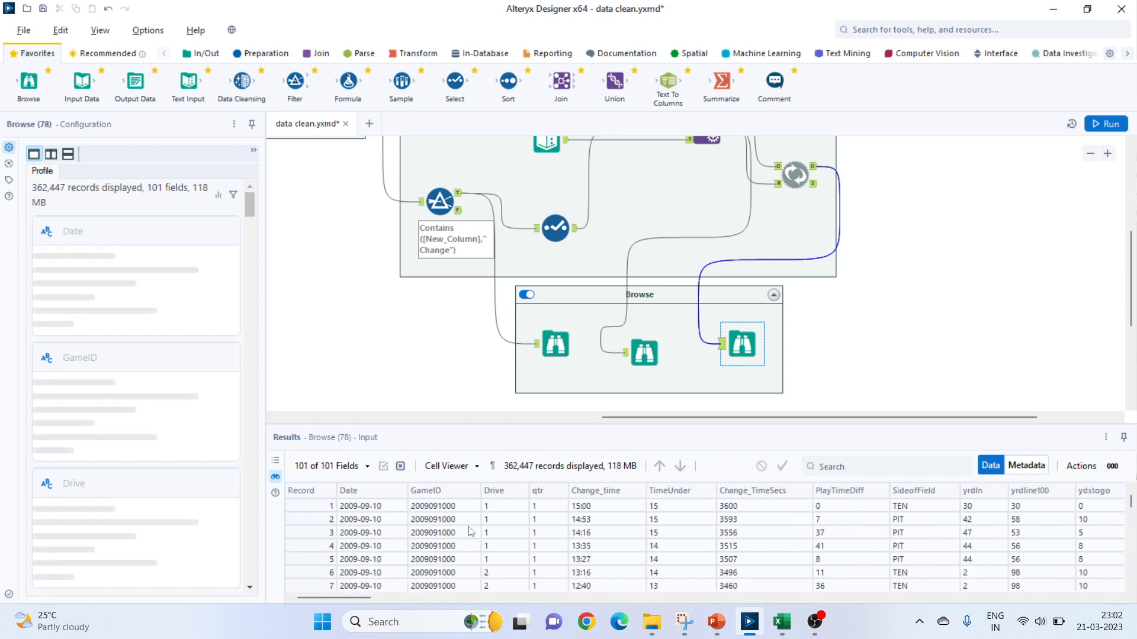
drag(369, 595, 436, 593)
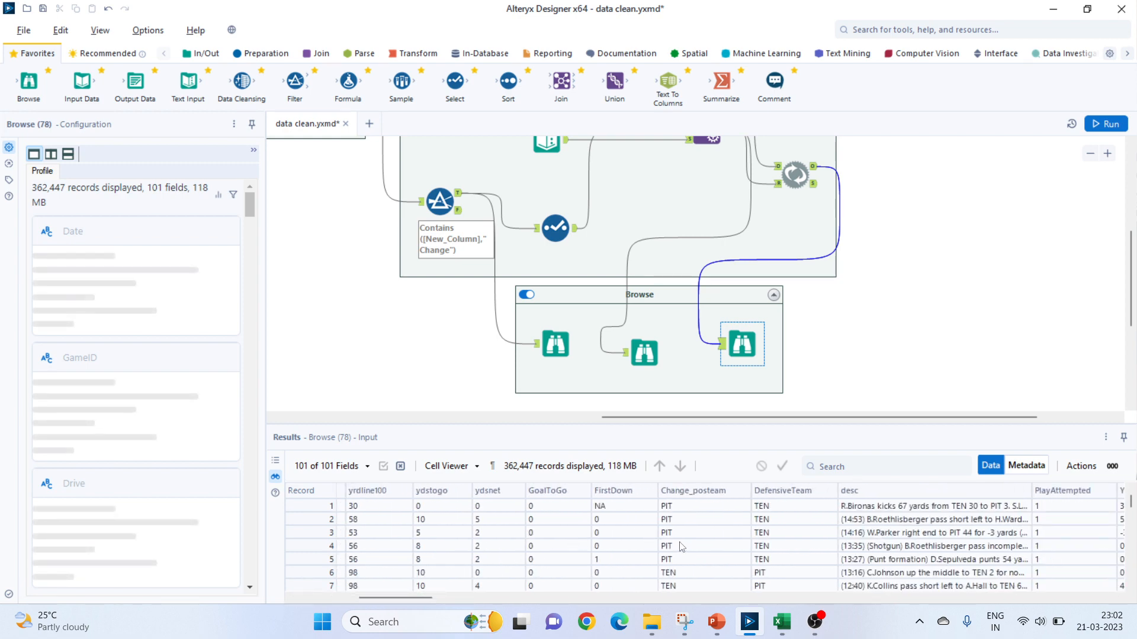
scroll(680, 548, down, 4)
scroll(682, 550, down, 7)
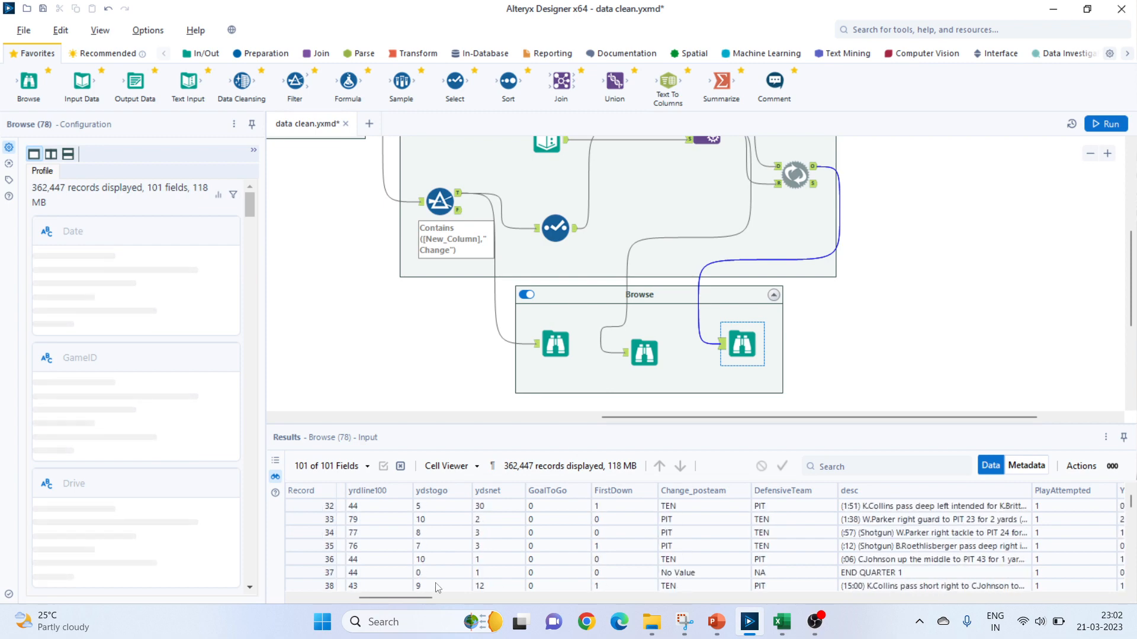
click(779, 621)
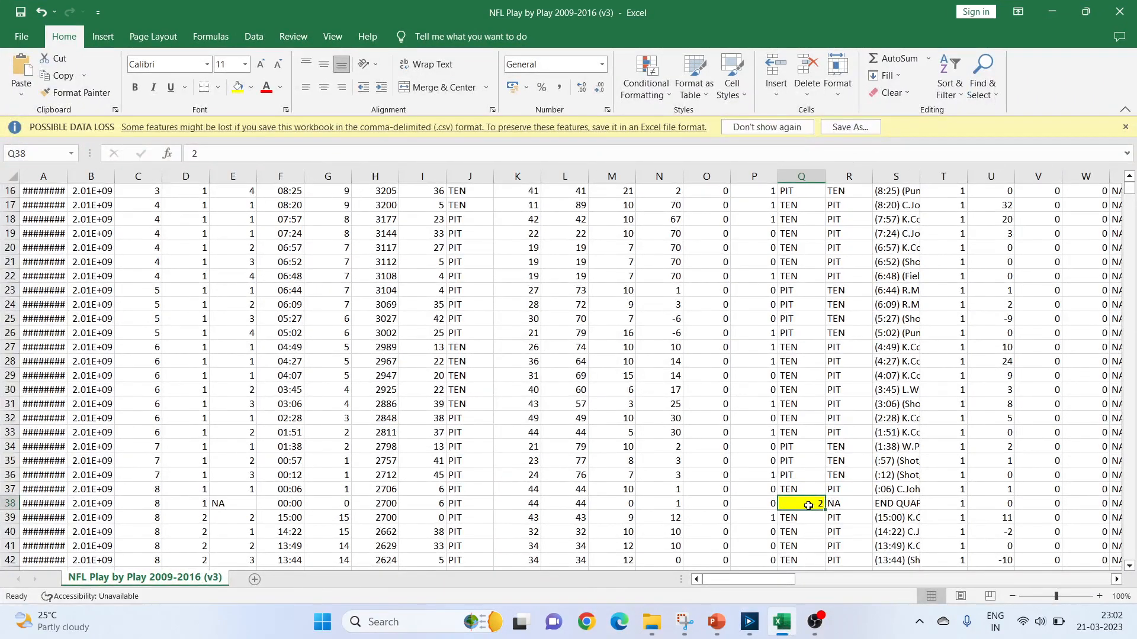
click(779, 622)
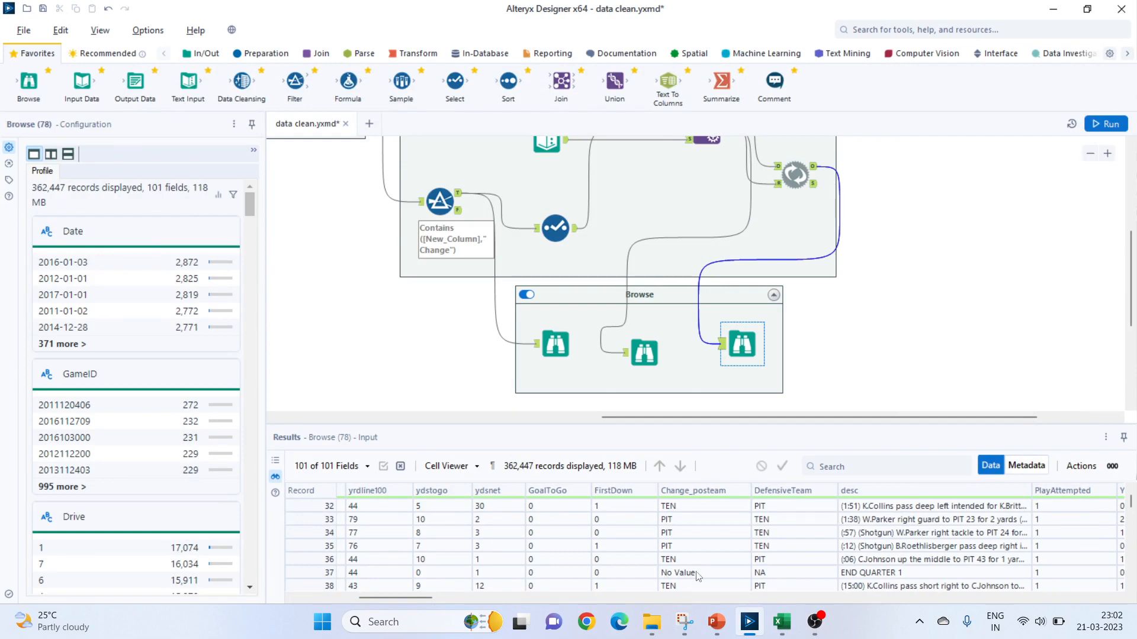
View the Change_time capture in Snipping Tool, and filter the time column in the Excel workbook to blanks only.
click(684, 622)
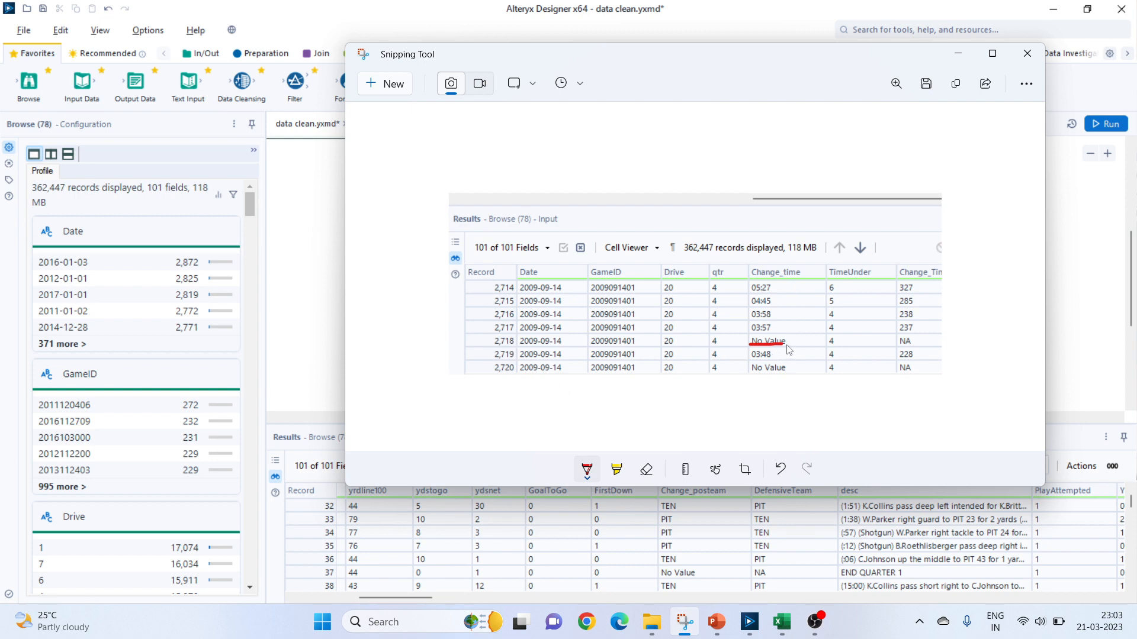
click(781, 621)
scroll(231, 284, up, 5)
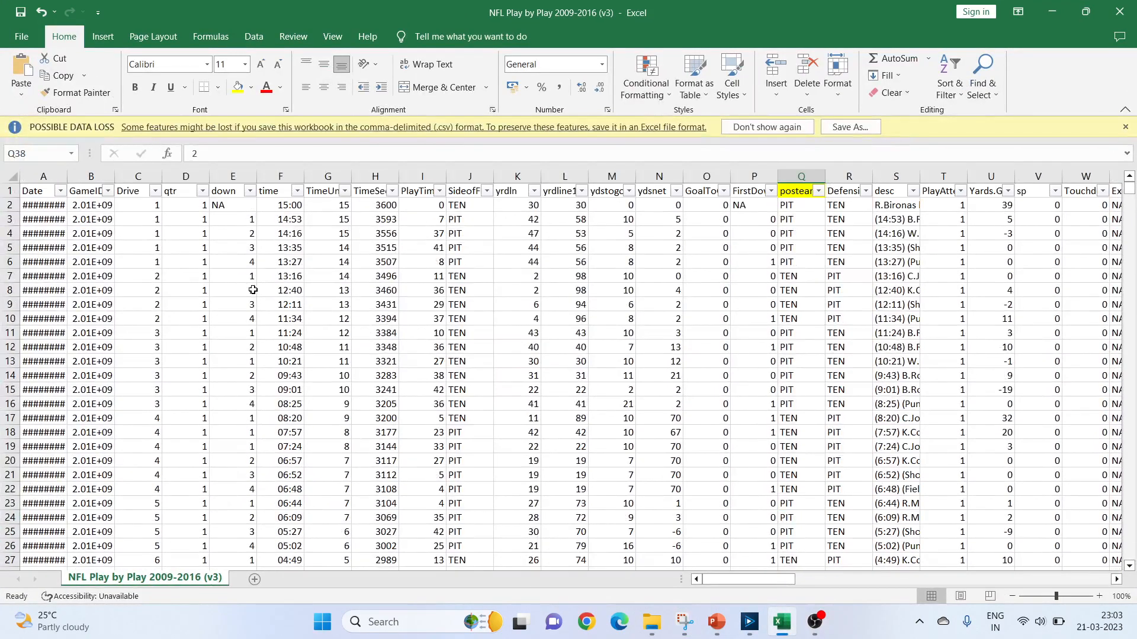
click(295, 191)
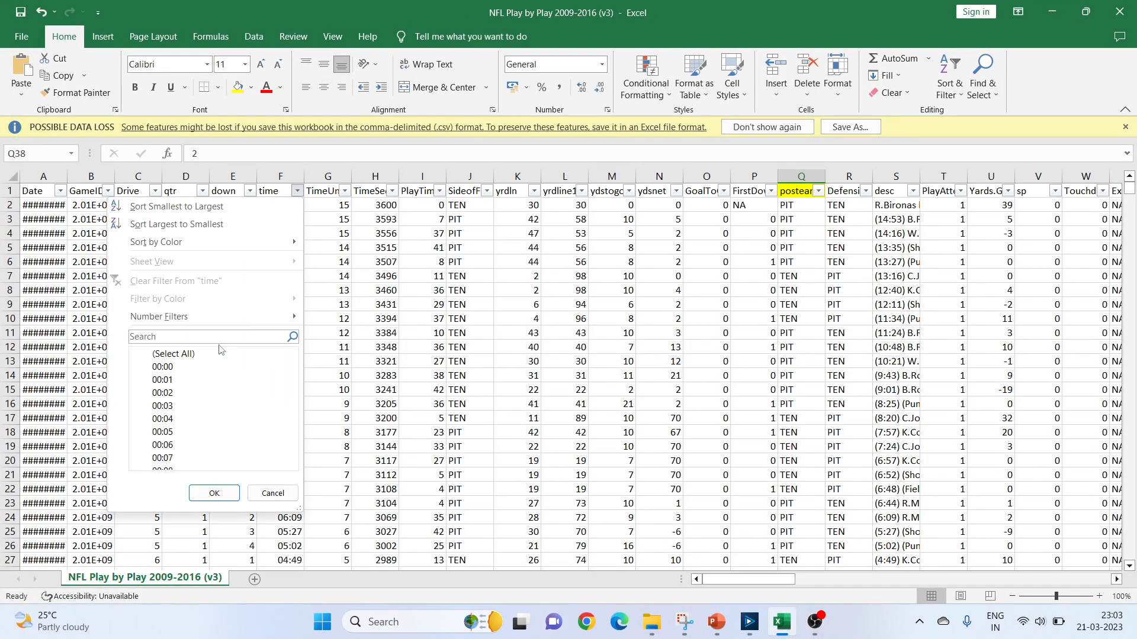
click(148, 355)
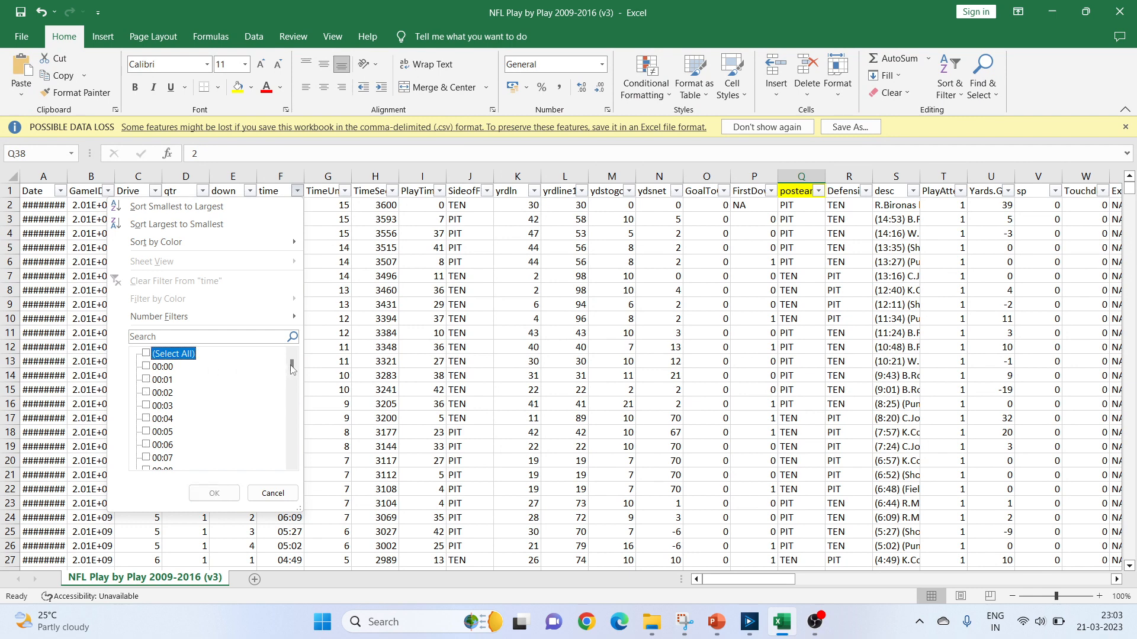
drag(292, 366, 289, 453)
click(146, 445)
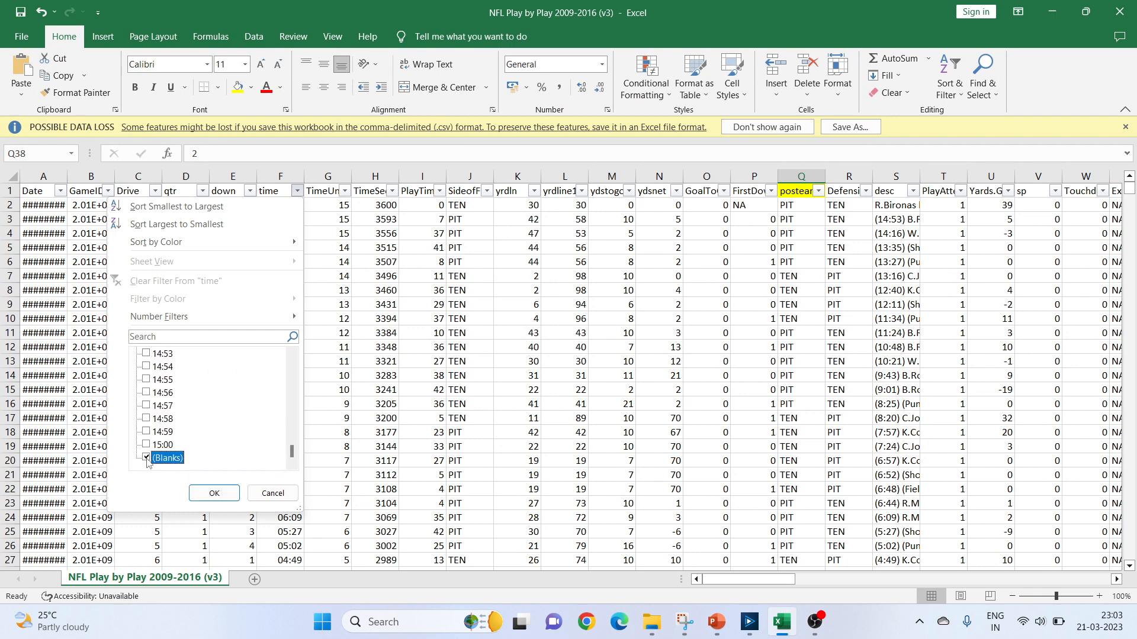
click(214, 493)
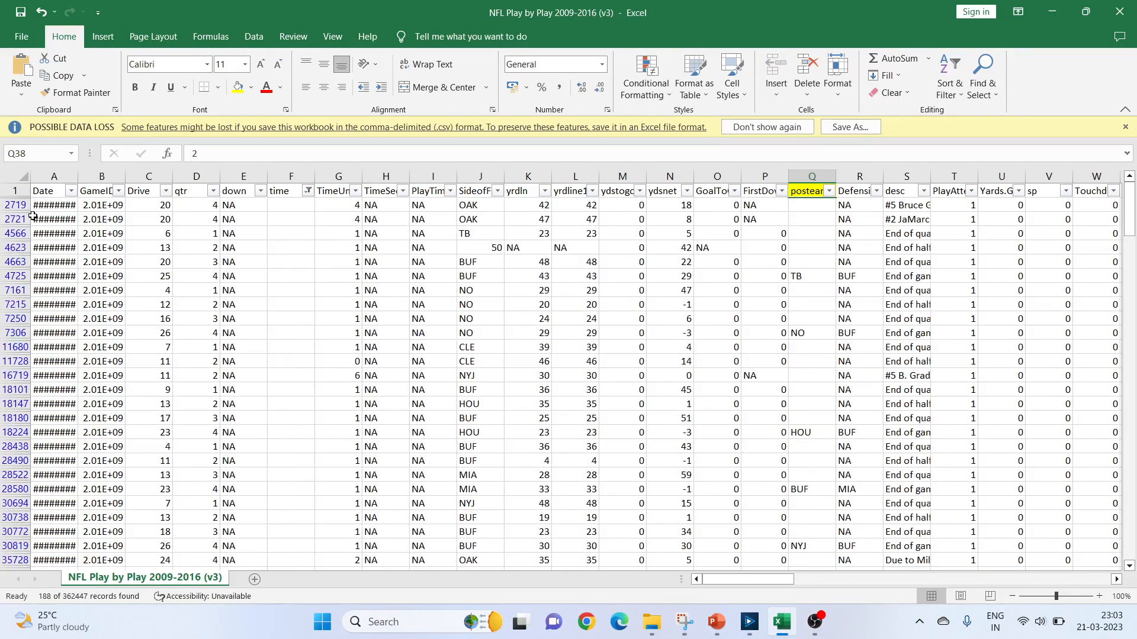
Switch to Alteryx, review the Change_time capture in Snipping Tool again, minimize it and return to the Replace Nulls container.
click(749, 621)
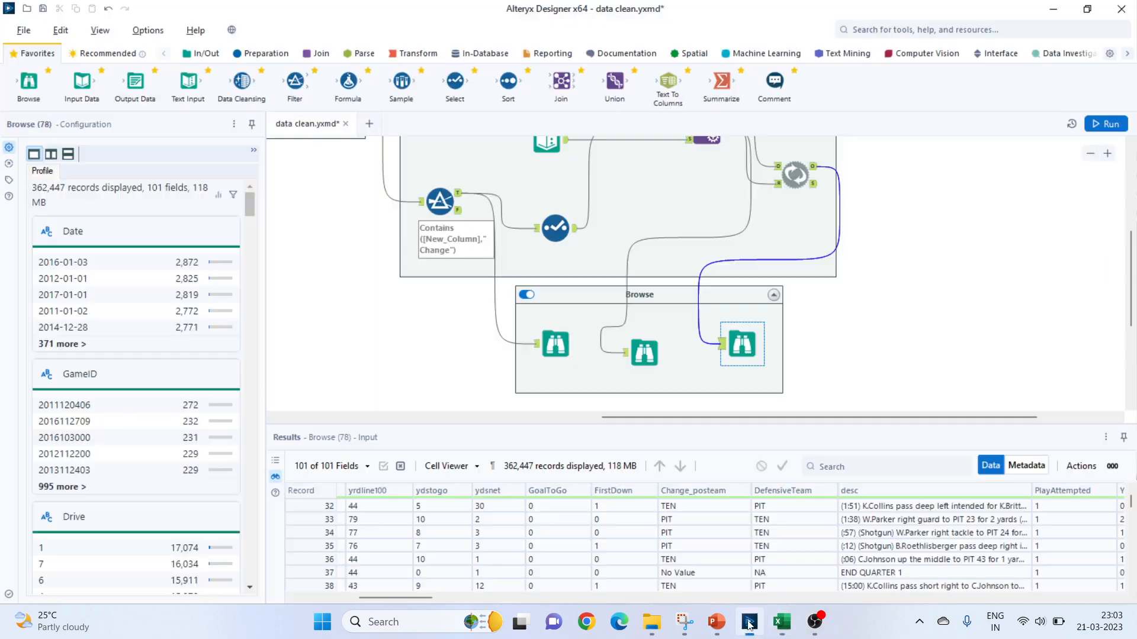
click(685, 622)
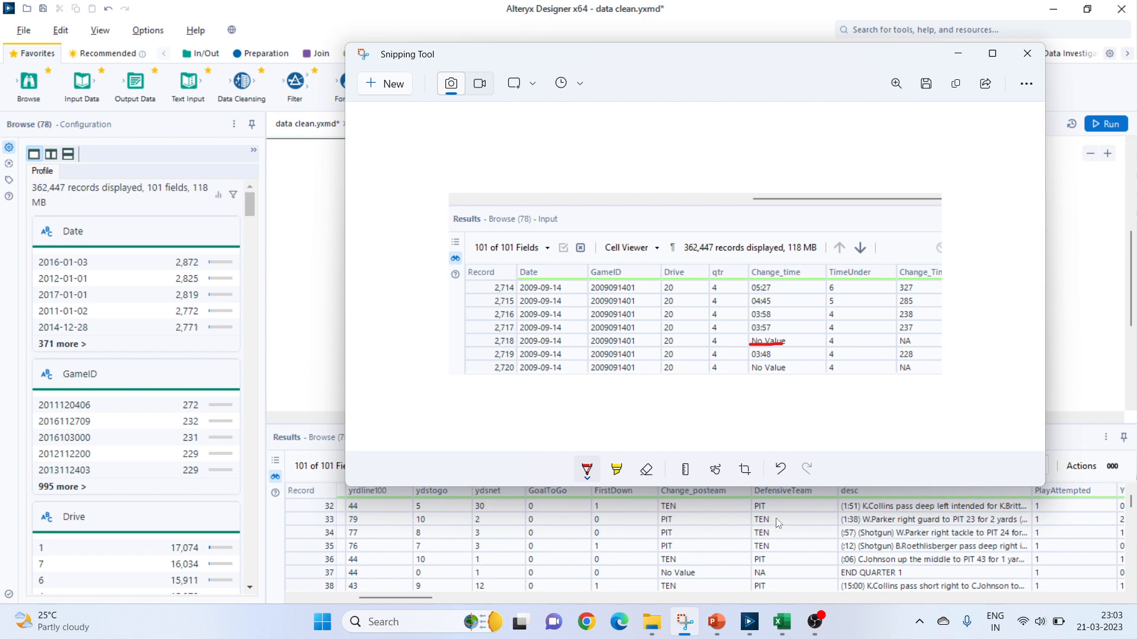
click(958, 53)
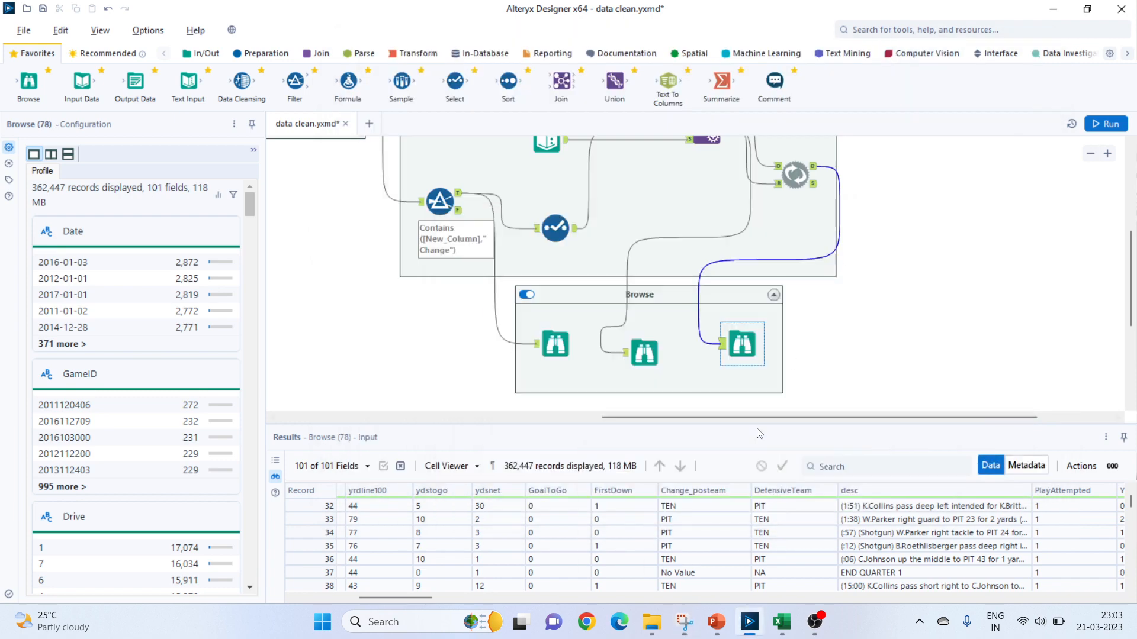
scroll(785, 314, up, 1)
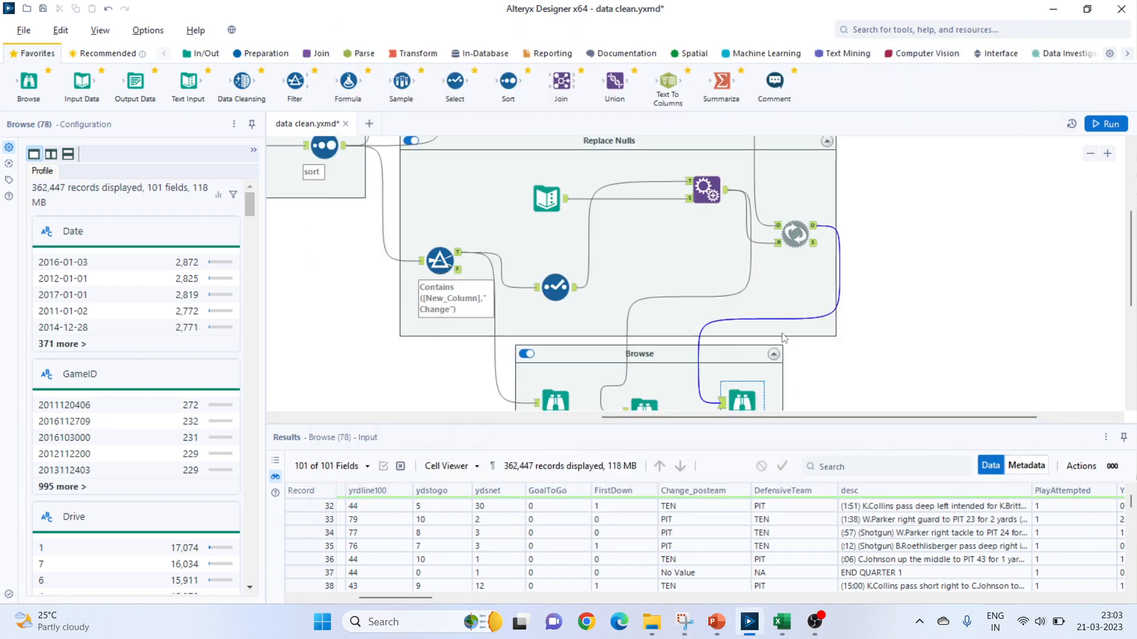